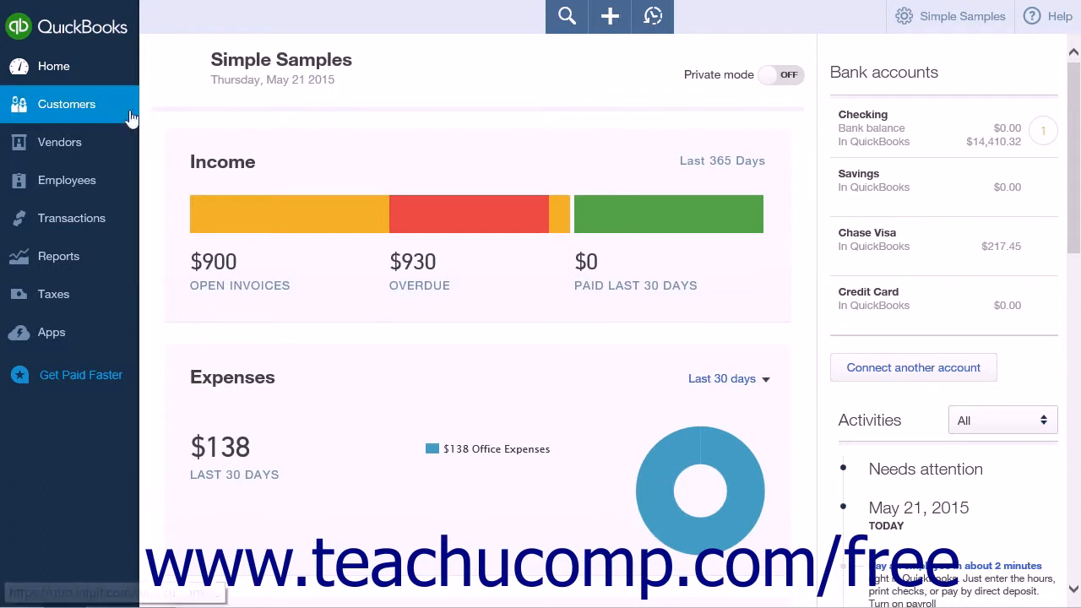
- Start a new customer record from the customer list and enter the customer's title and full name
left_click(105, 112)
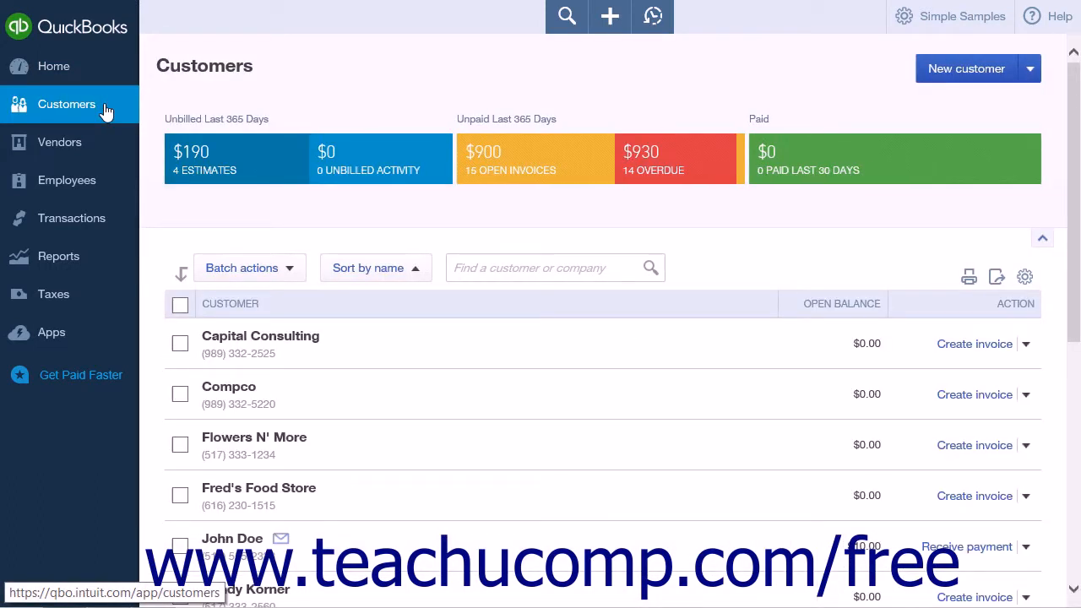
scroll(461, 313, "down", 6)
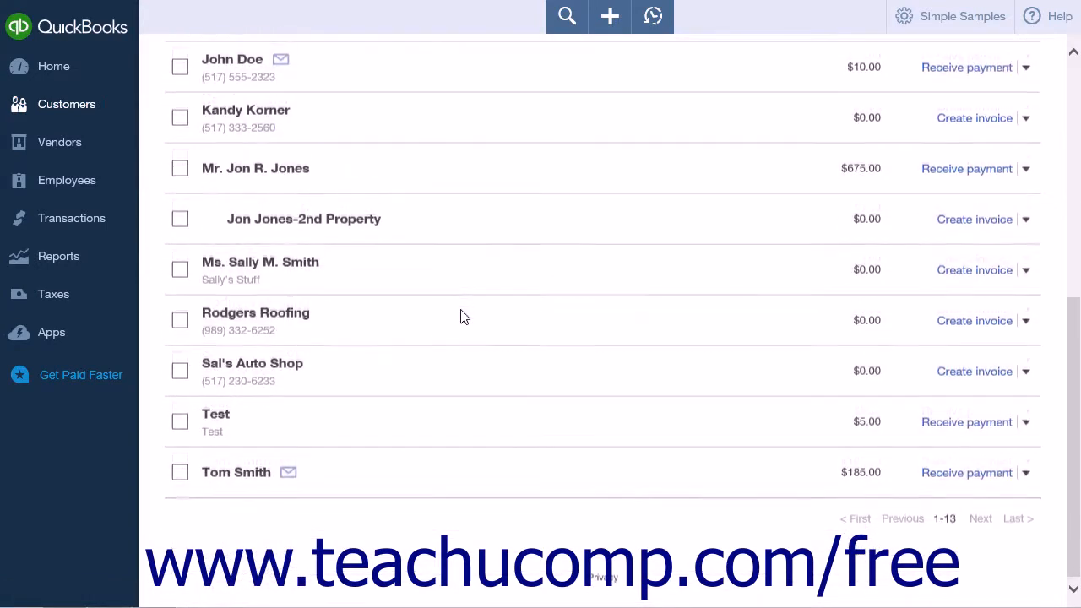
scroll(462, 314, "up", 5)
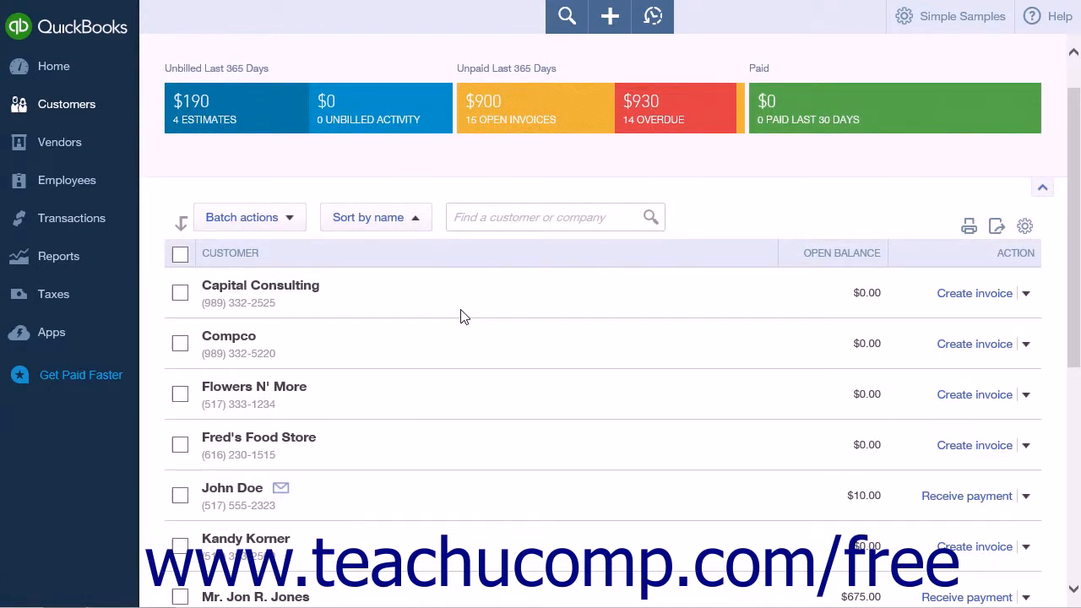
scroll(461, 316, "up", 1)
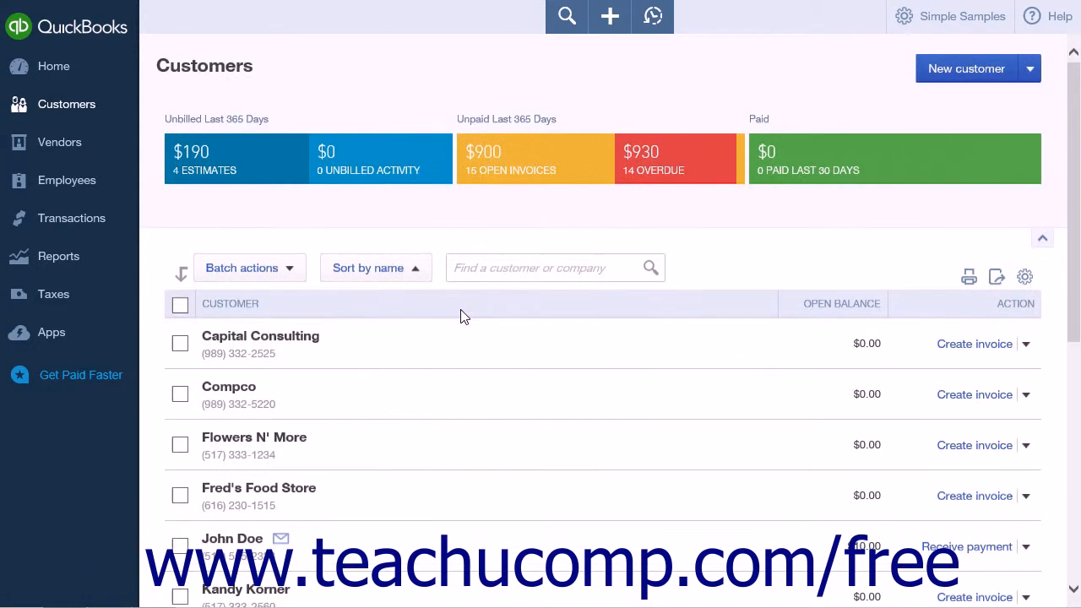
left_click(946, 71)
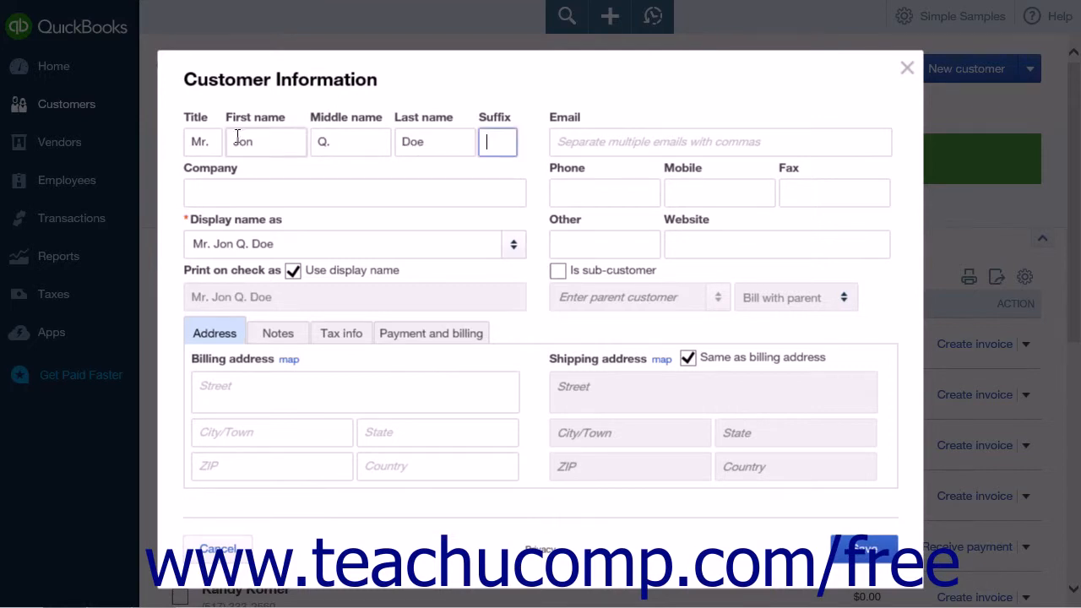
- Set the company to Doe Consulting and display the customer by first and last name only
left_click(239, 193)
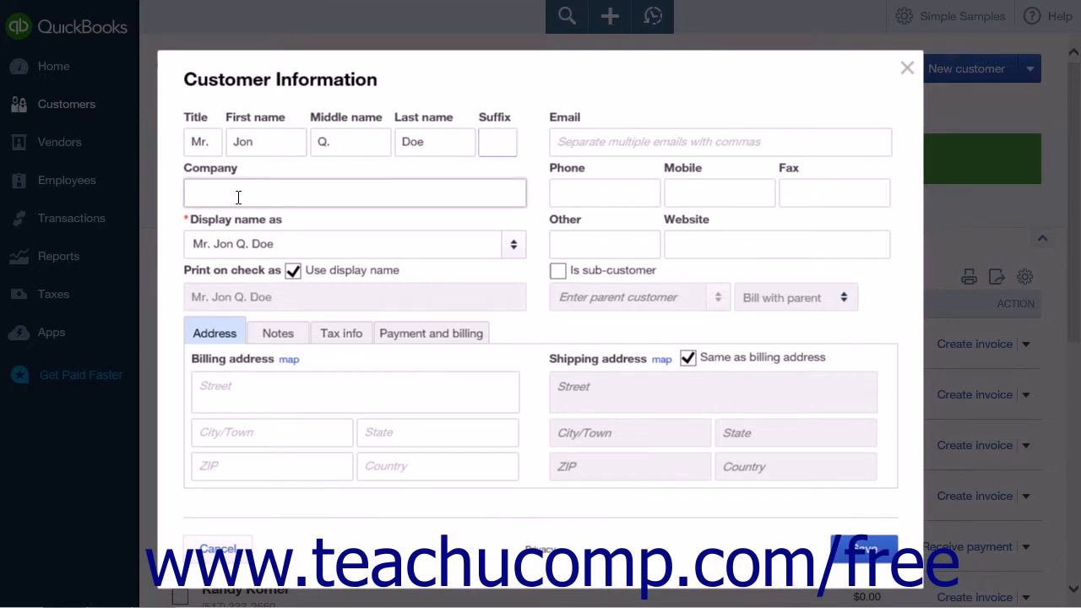
type("Doe Consulting")
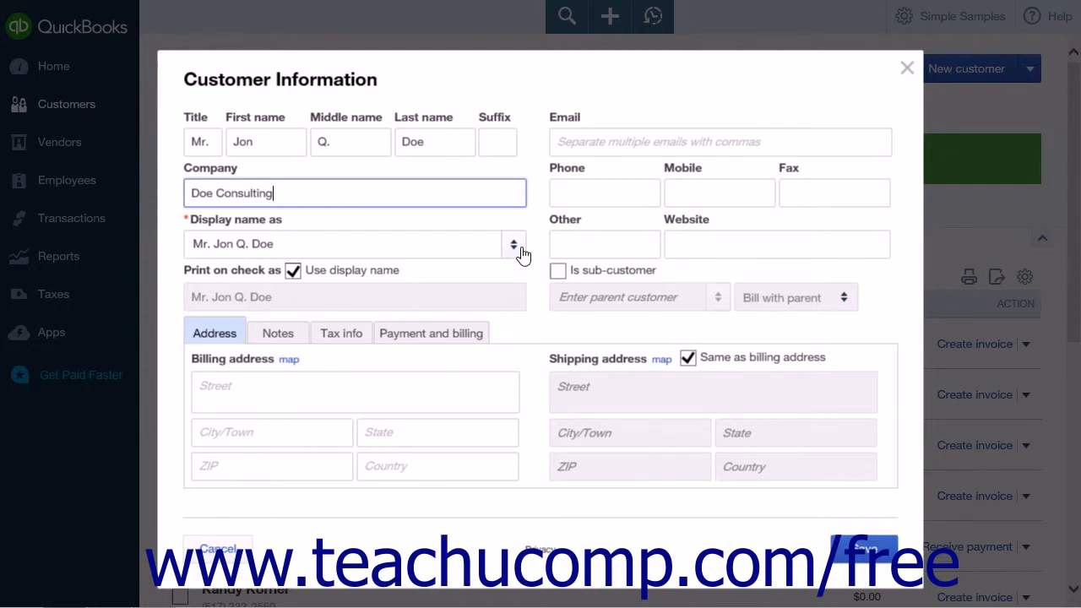
left_click(521, 250)
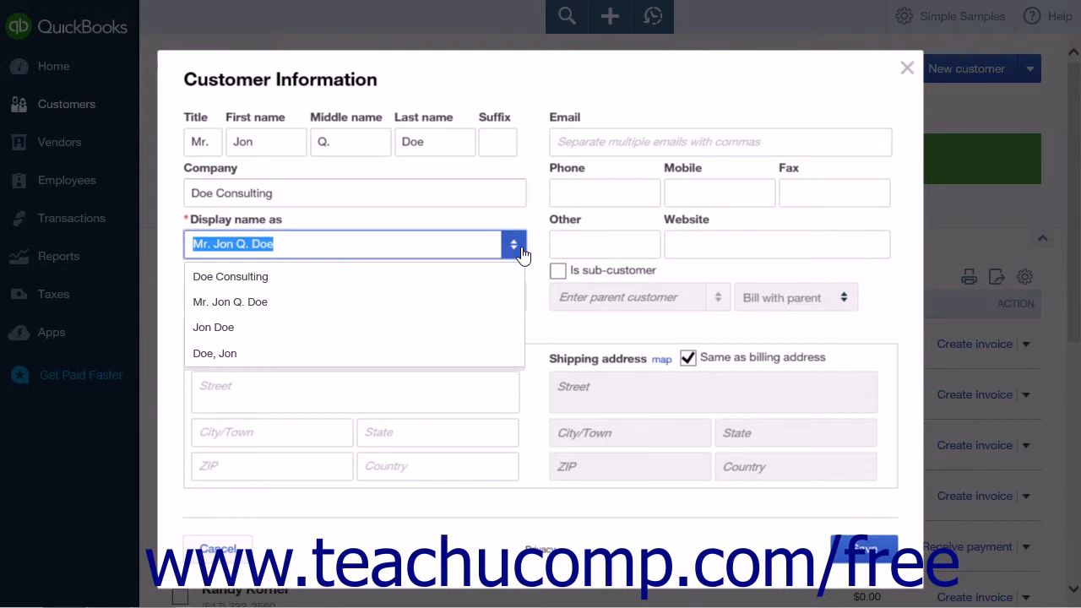
left_click(397, 327)
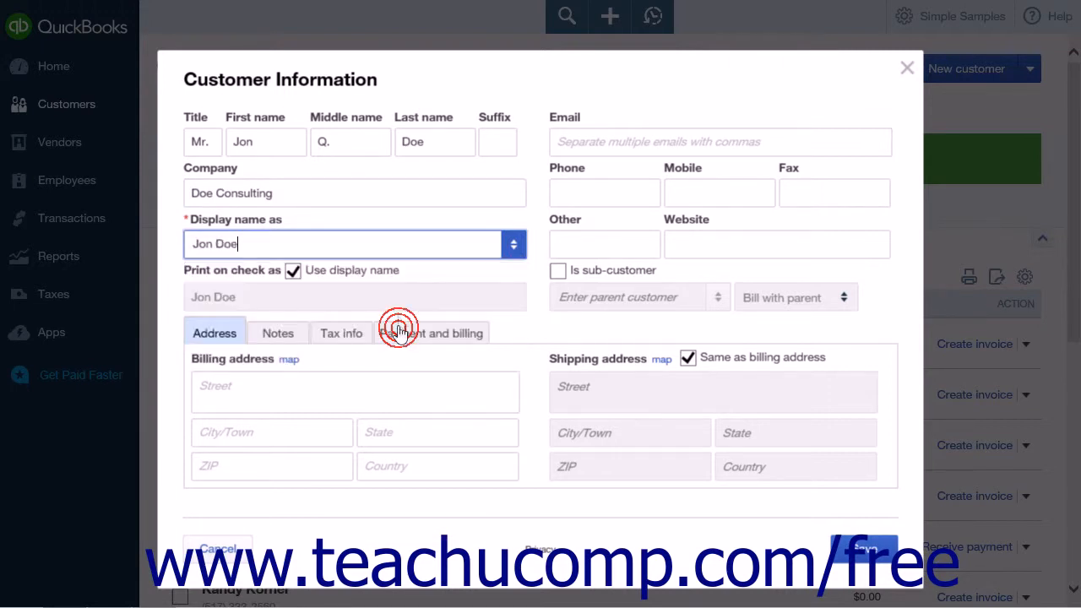
left_click(316, 280)
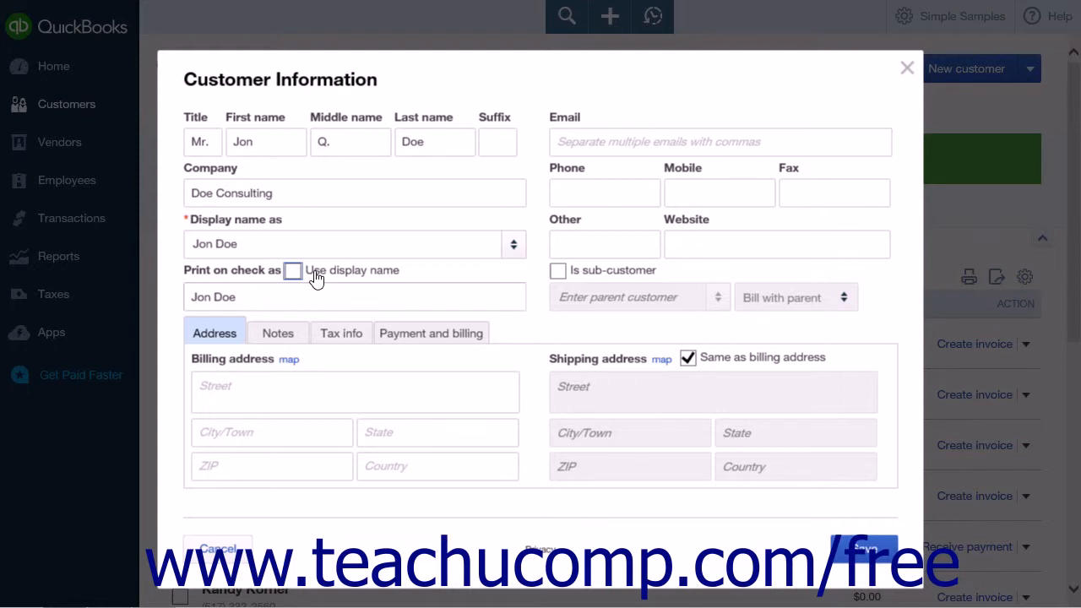
left_click(315, 298)
triple_click(315, 299)
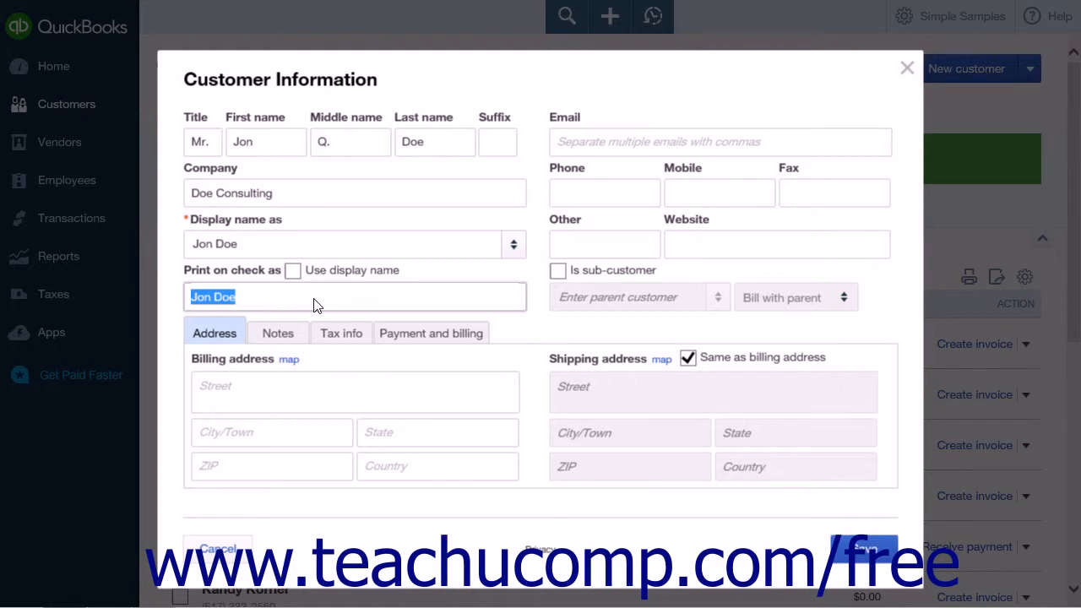
left_click(293, 271)
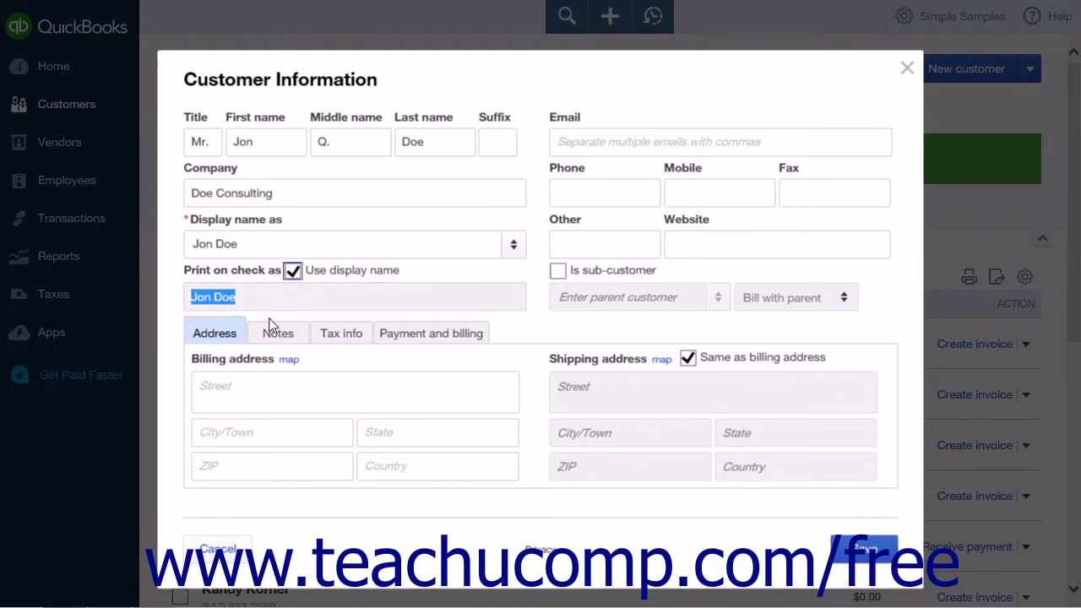
- Enter the customer's billing street, city, state and ZIP code, keeping the shipping address the same as billing
left_click(228, 328)
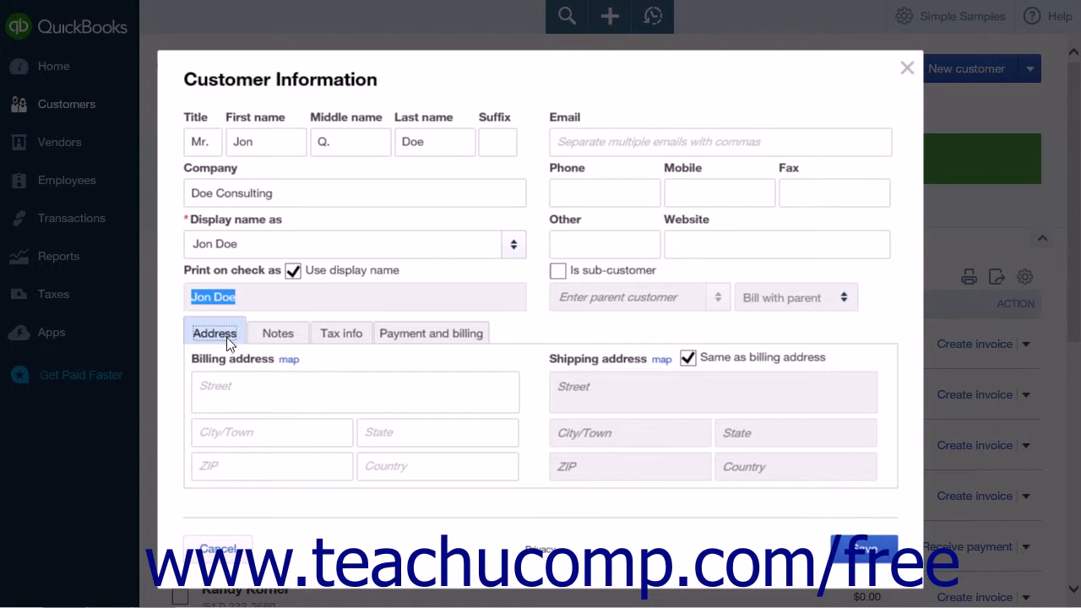
left_click(232, 385)
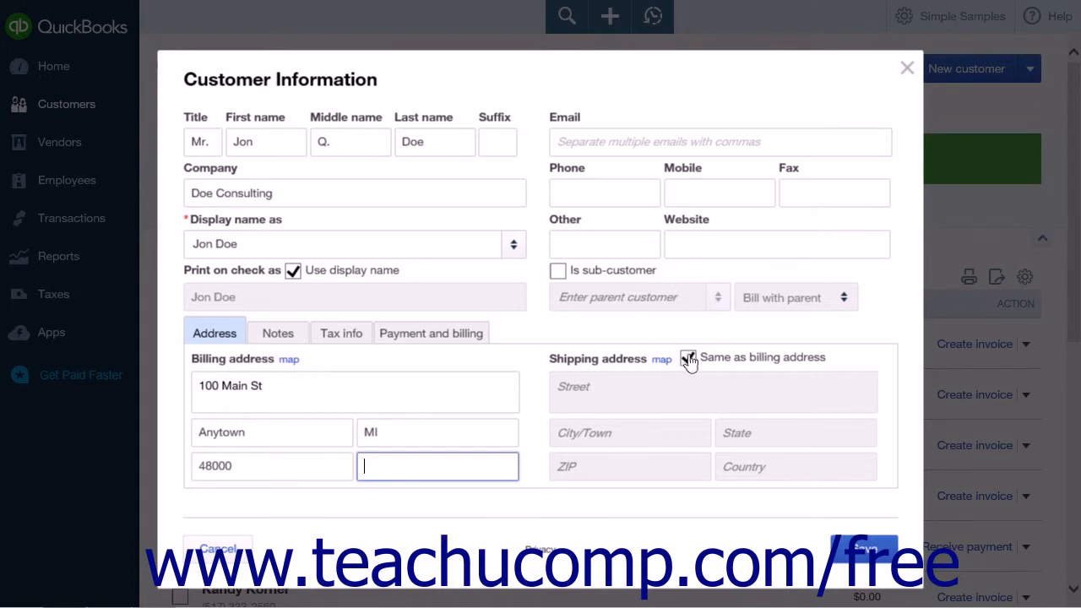
left_click(688, 358)
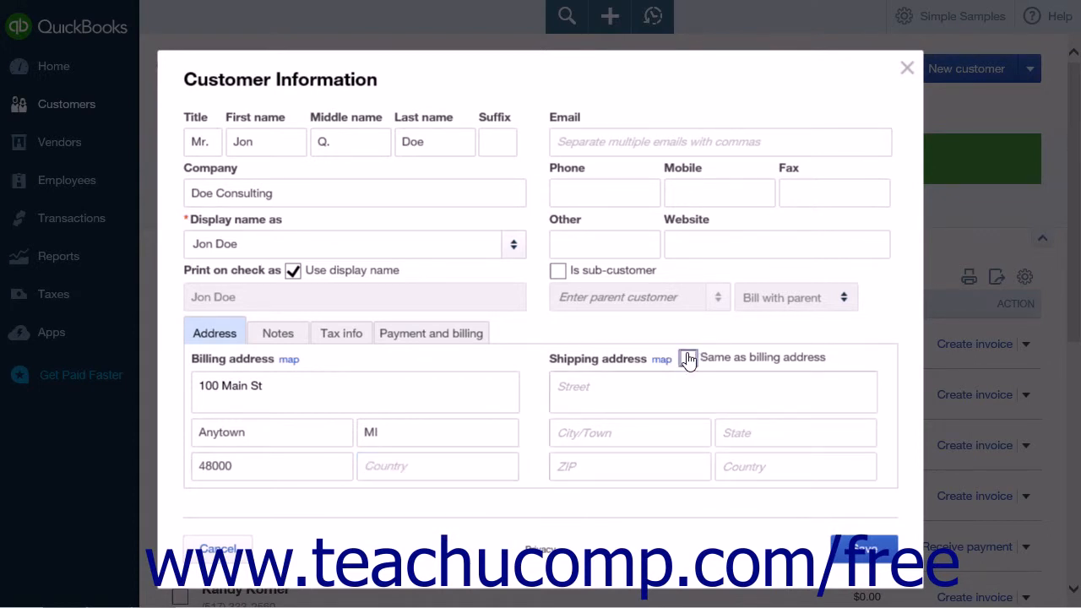
left_click(688, 358)
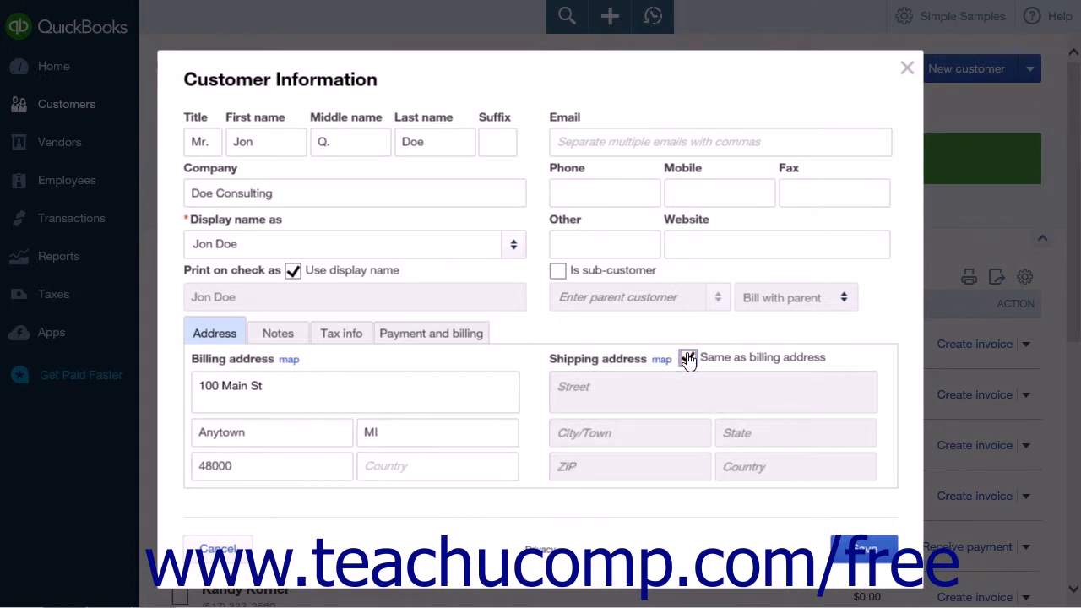
- Examine the customer's notes field and tax information, including the taxable option and the default tax code choices
left_click(294, 350)
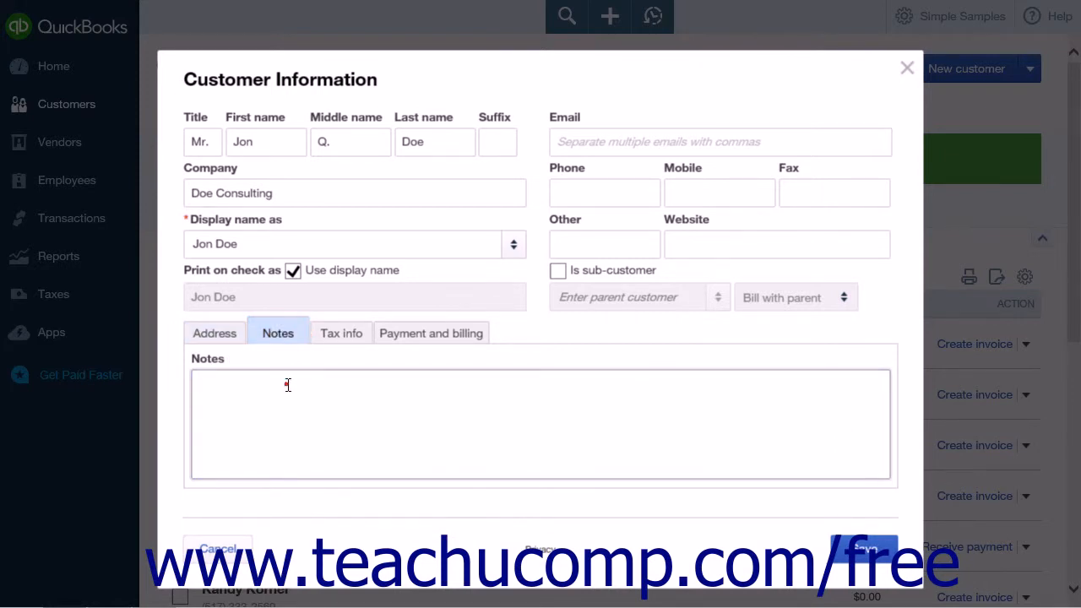
left_click(350, 335)
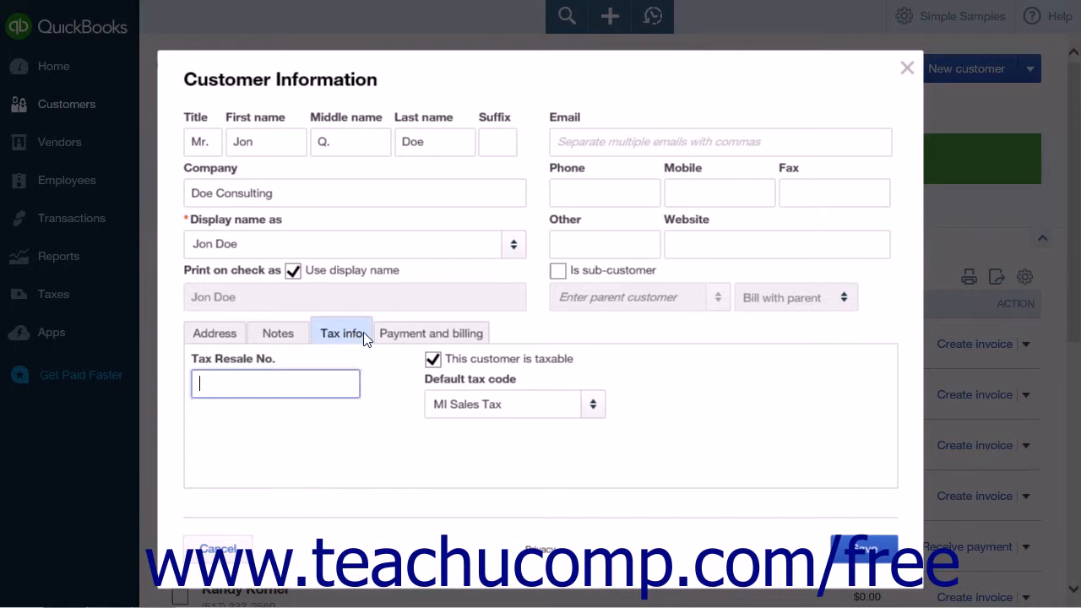
left_click(448, 361)
left_click(442, 360)
left_click(594, 409)
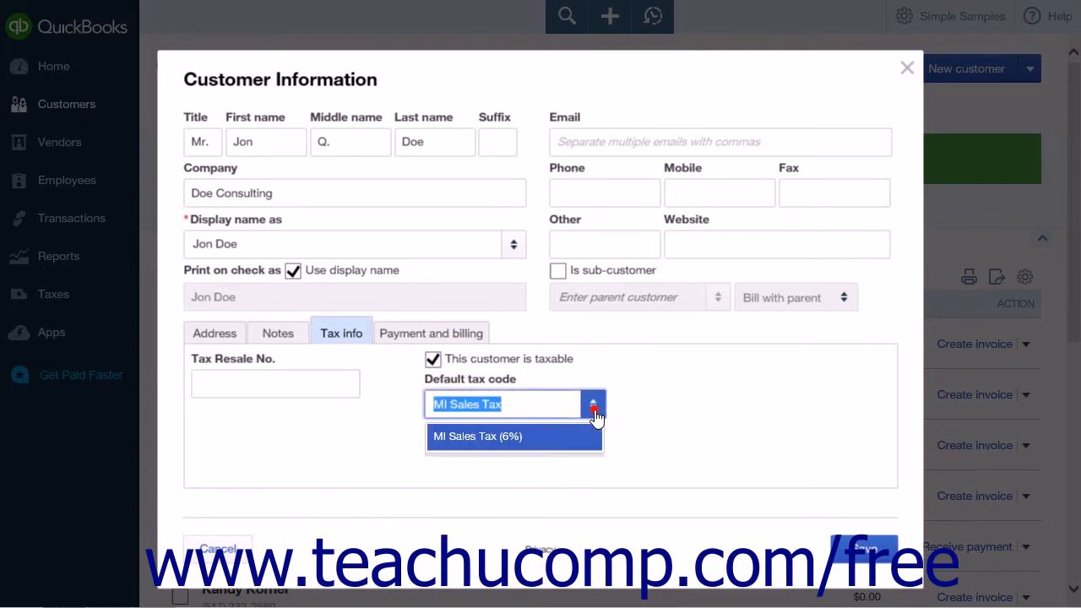
left_click(596, 412)
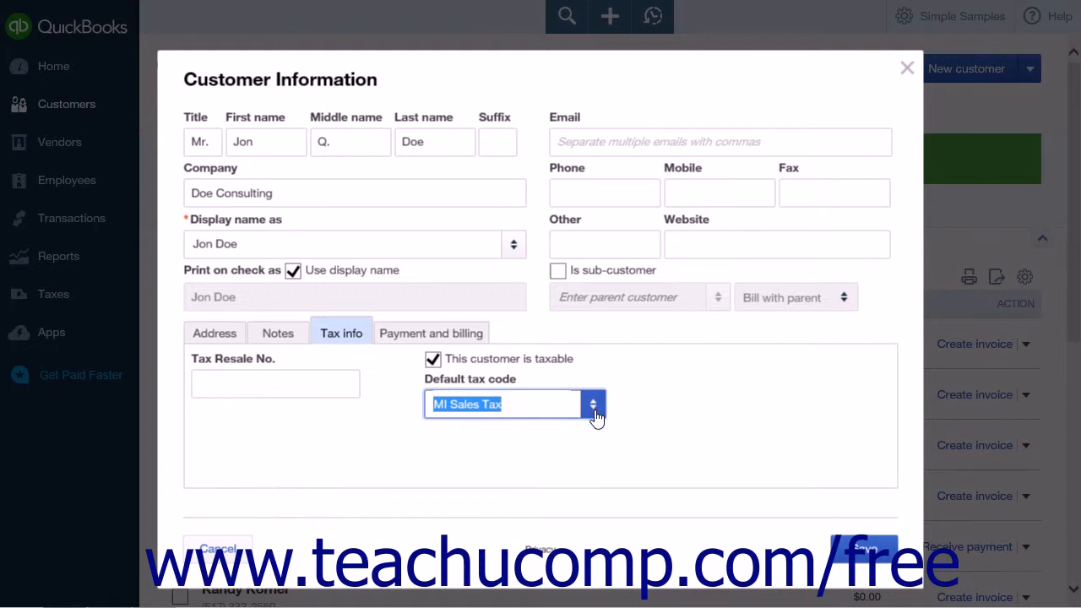
- Set the customer's preferred payment method to Check and the preferred delivery method to None
left_click(422, 340)
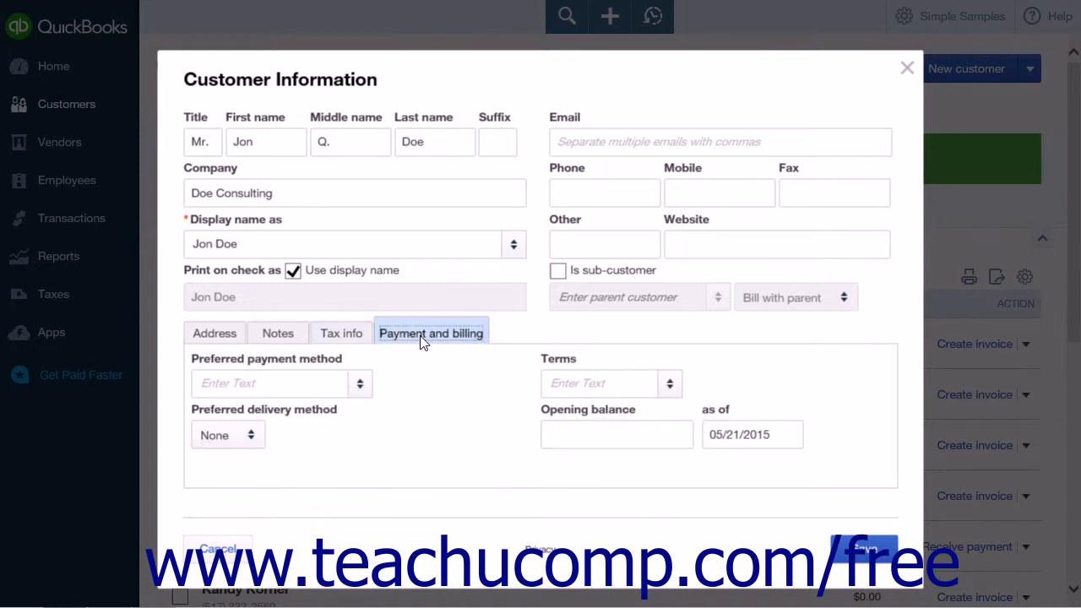
left_click(361, 387)
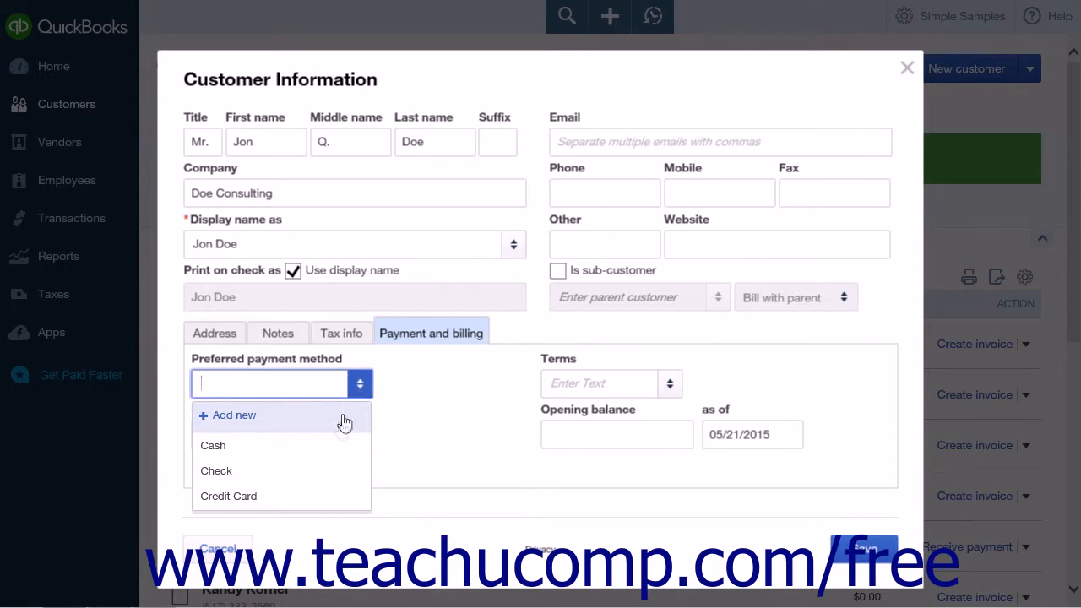
left_click(324, 471)
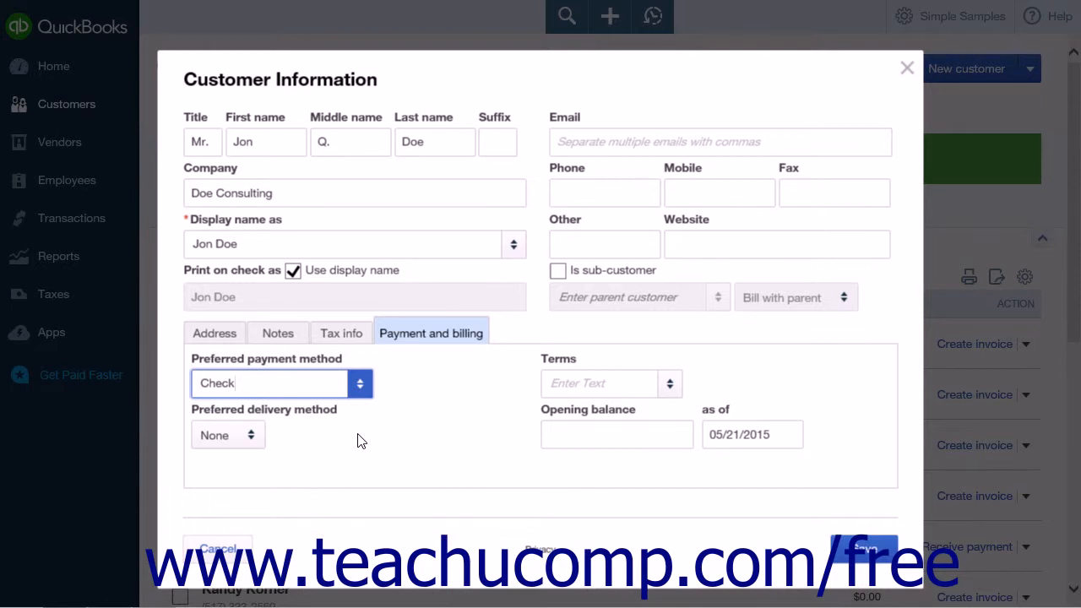
left_click(256, 439)
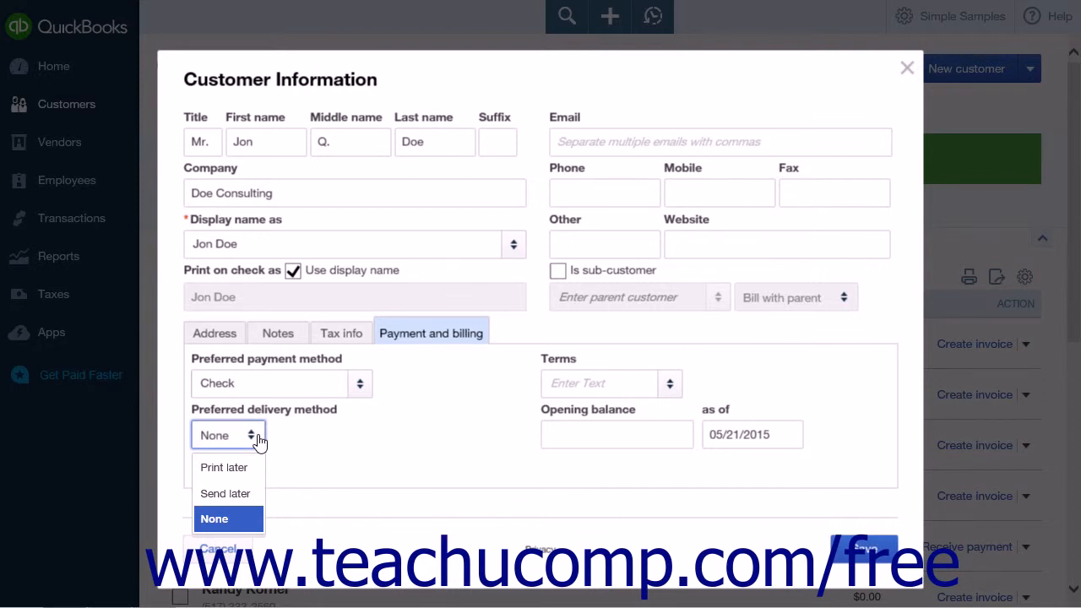
left_click(245, 517)
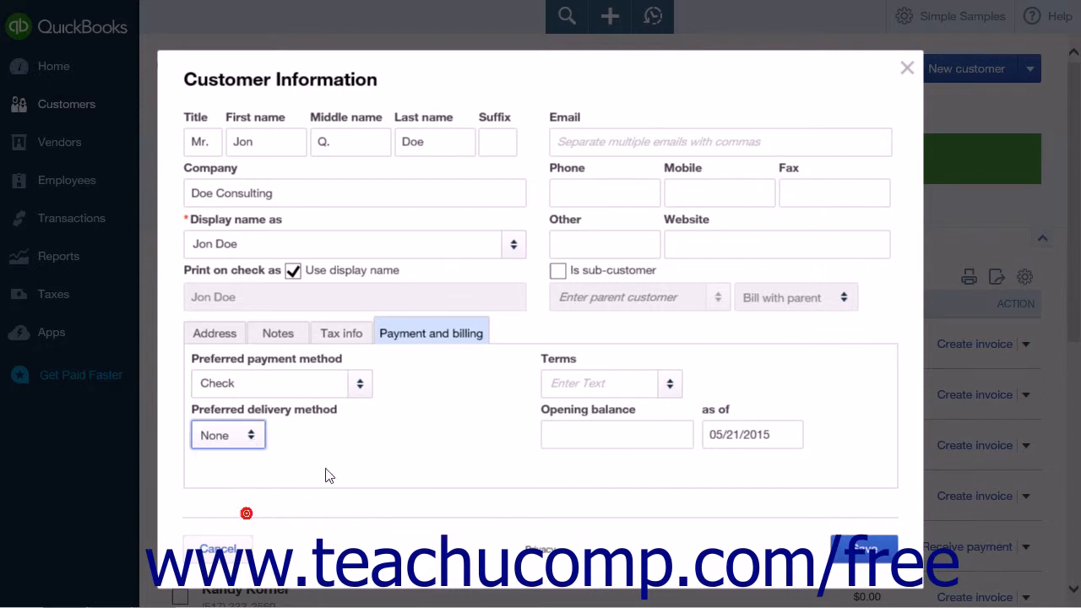
- Set the customer's payment terms to Net 30
left_click(667, 386)
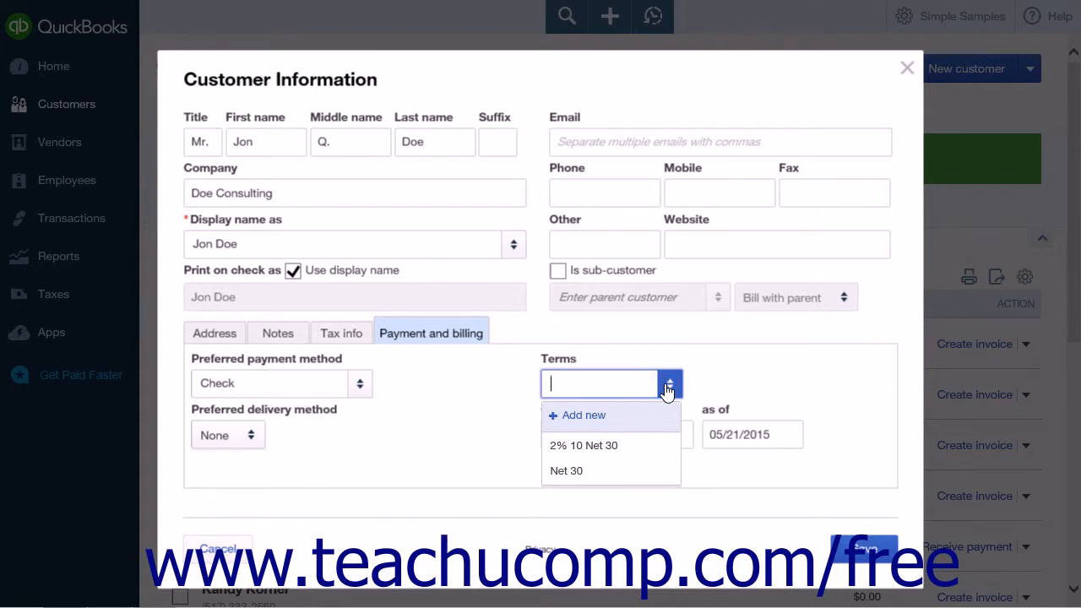
left_click(653, 470)
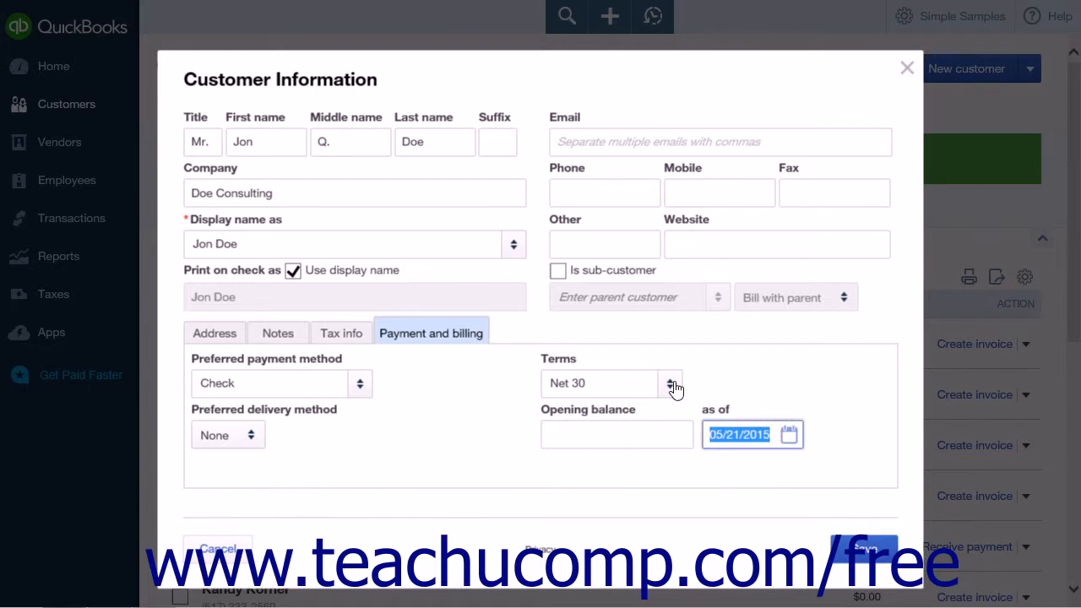
left_click(672, 385)
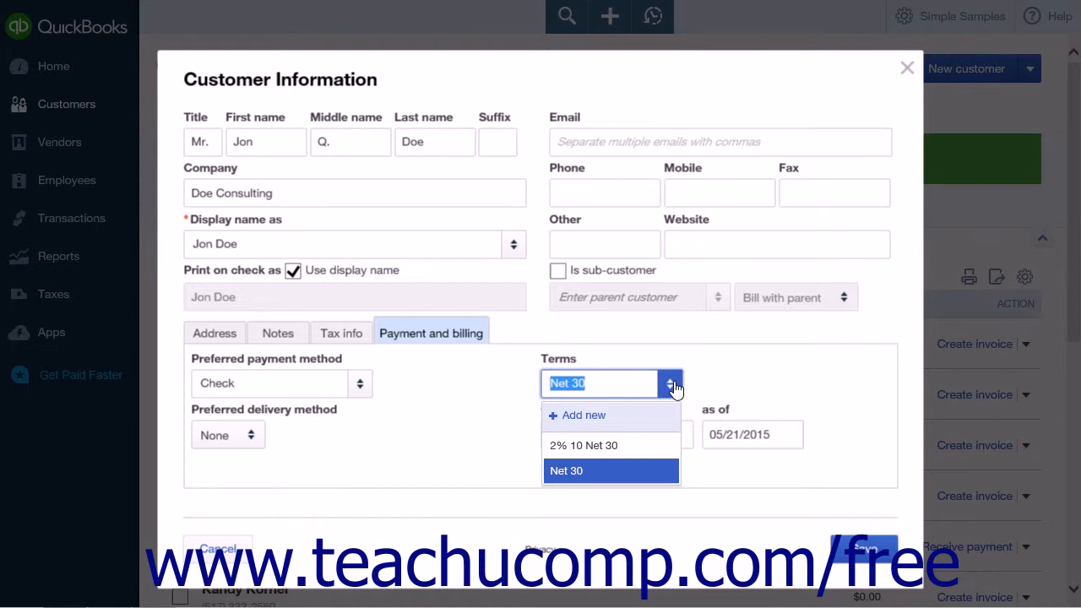
left_click(673, 387)
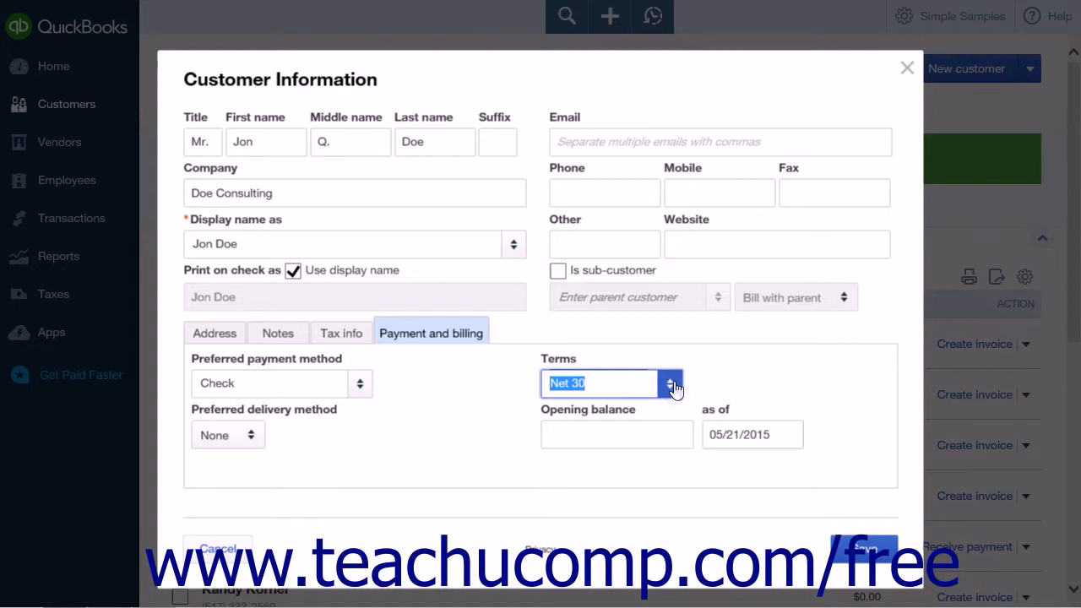
- Examine the customer's opening balance and as-of date, plus the email, phone, mobile, fax, other and website fields
left_click(655, 437)
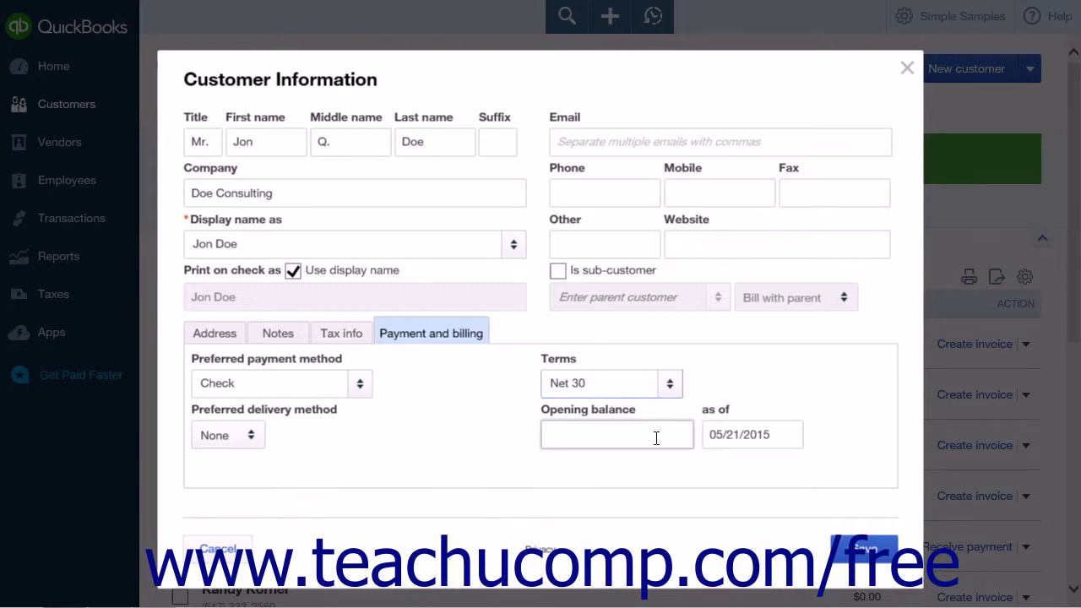
left_click(734, 438)
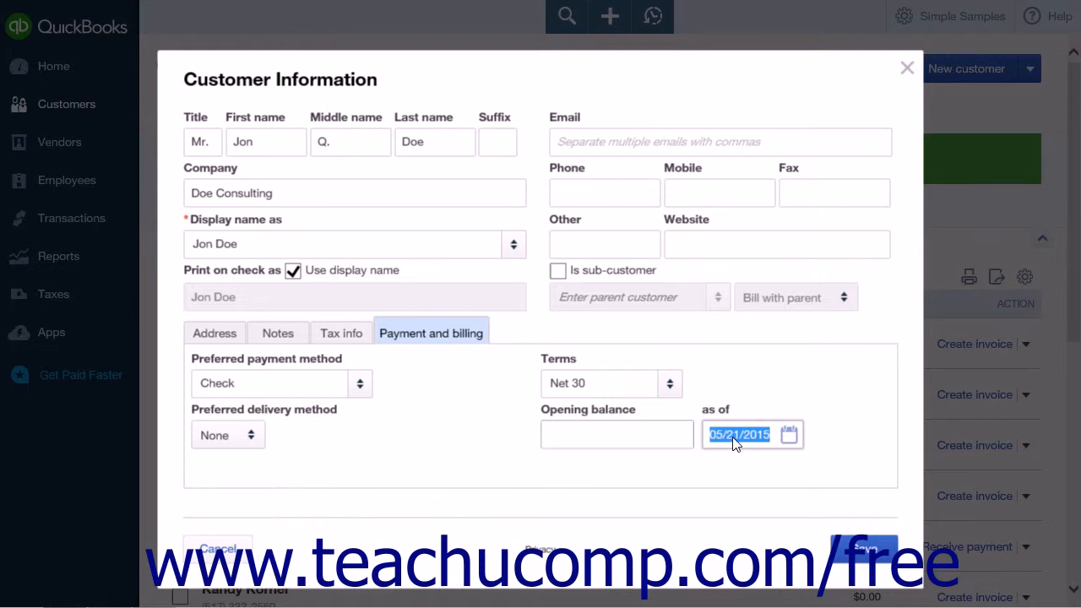
left_click(648, 438)
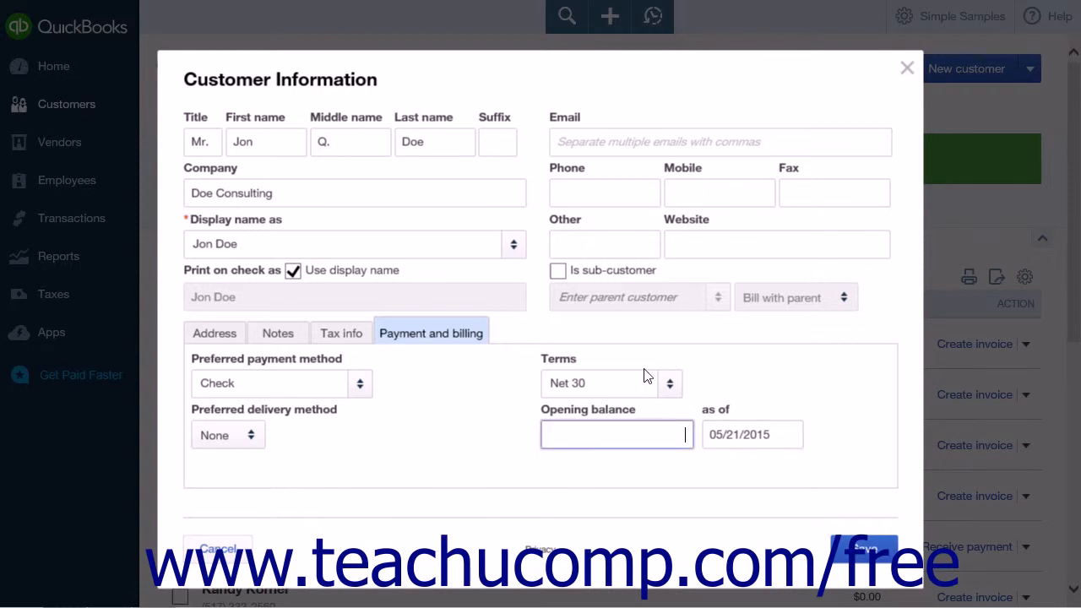
left_click(620, 144)
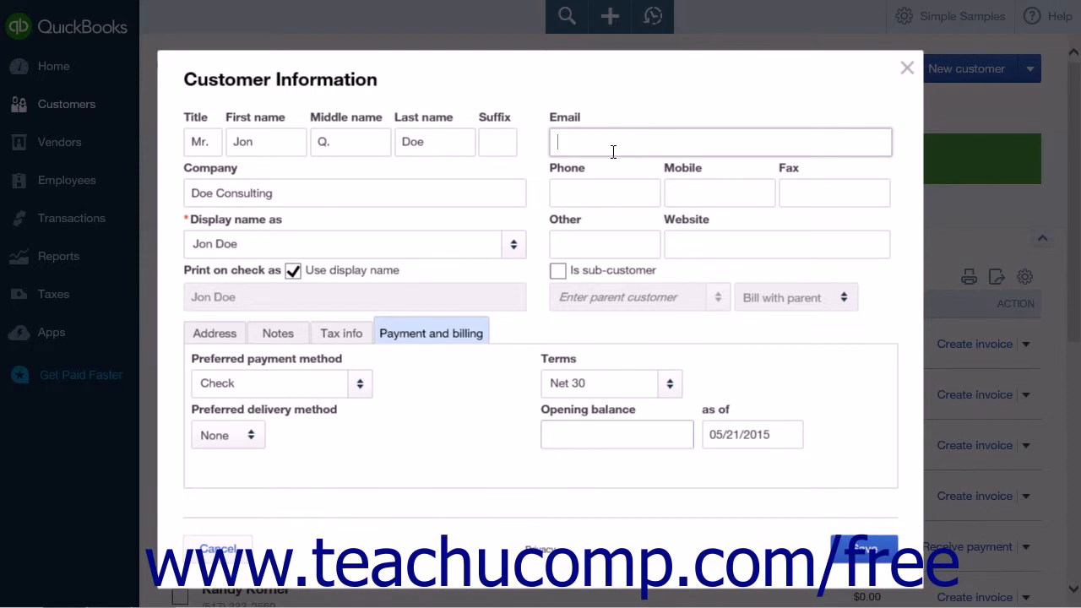
left_click(597, 193)
left_click(704, 199)
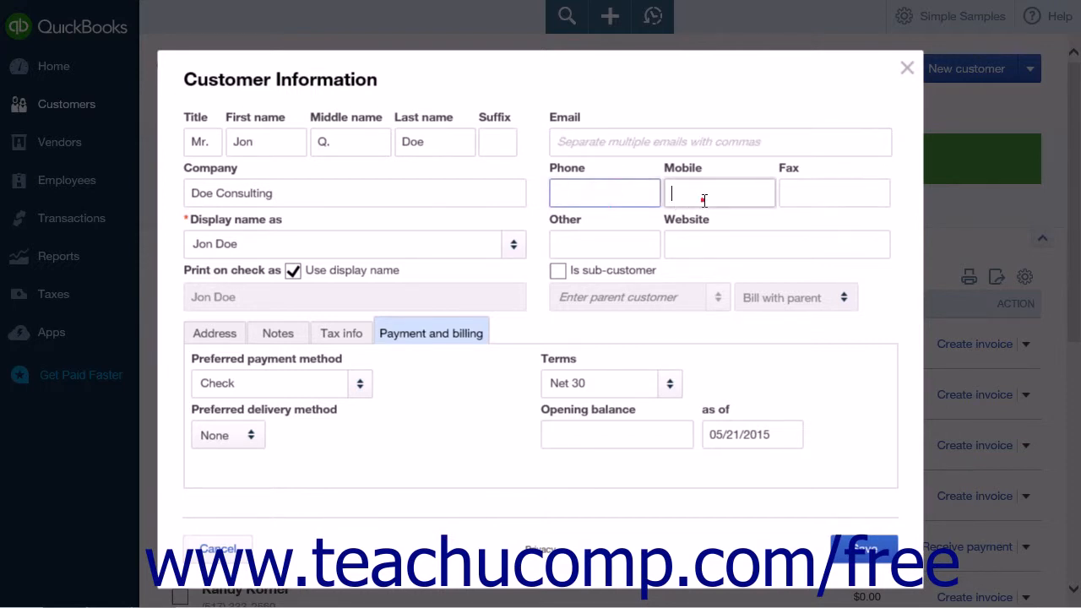
left_click(813, 195)
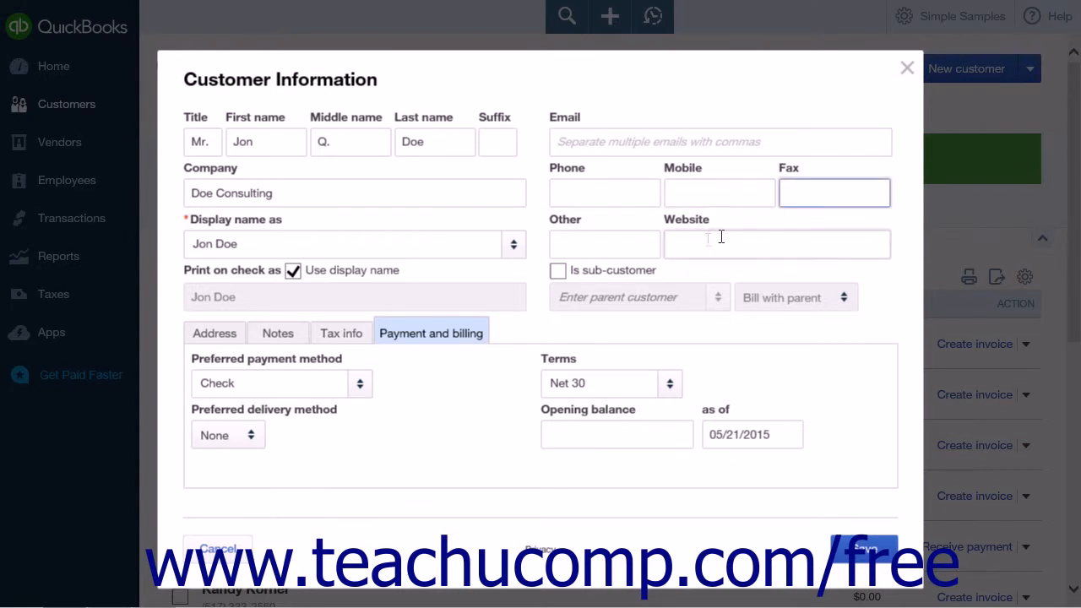
left_click(607, 250)
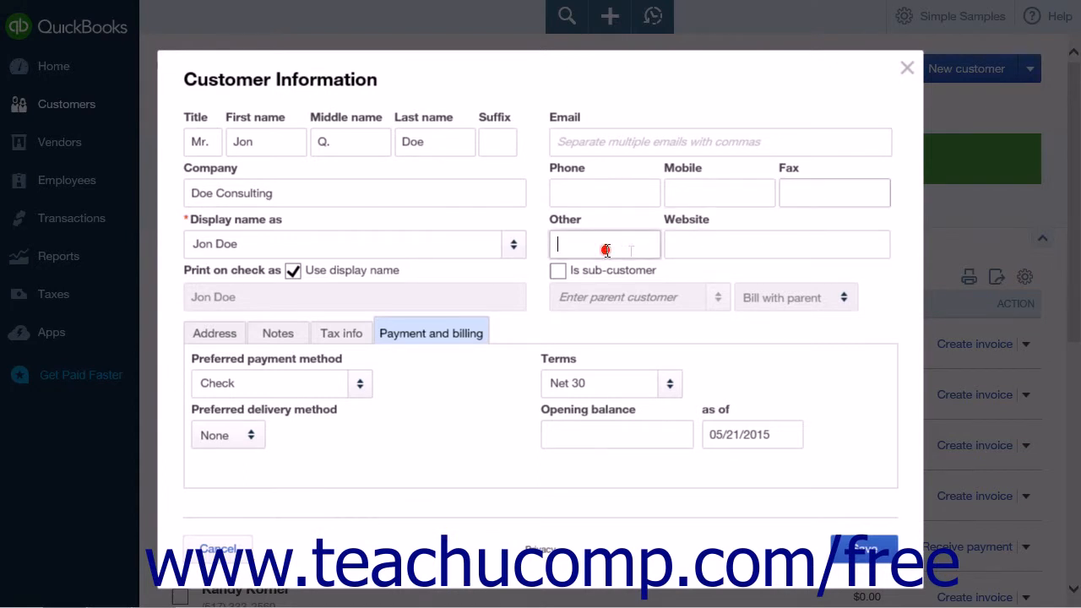
left_click(685, 246)
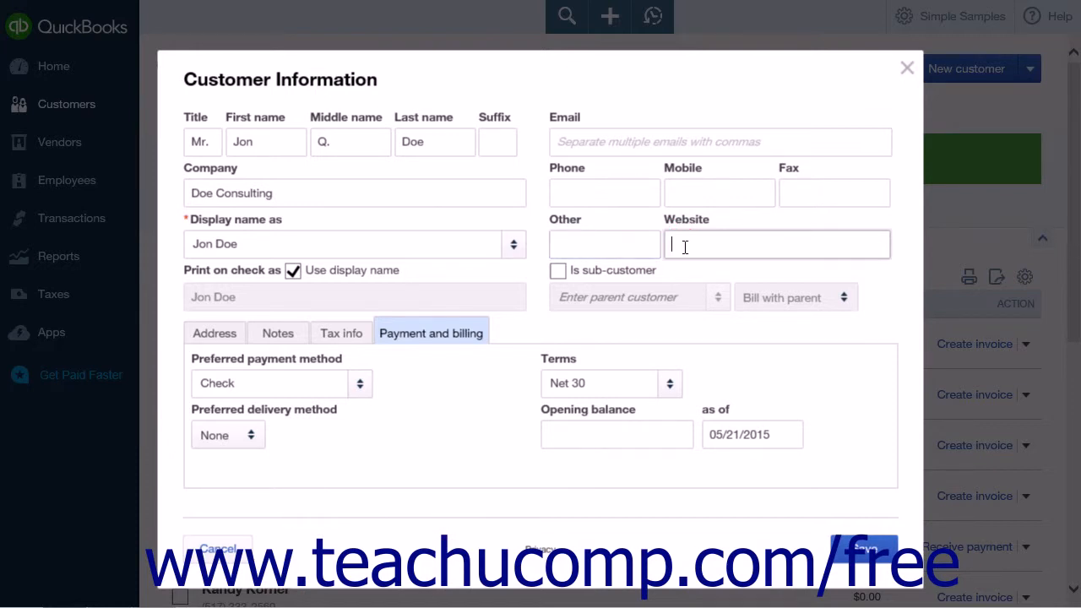
- Examine the sub-customer option's parent customer list and billing choices, leaving the customer not marked as a sub-customer
left_click(618, 275)
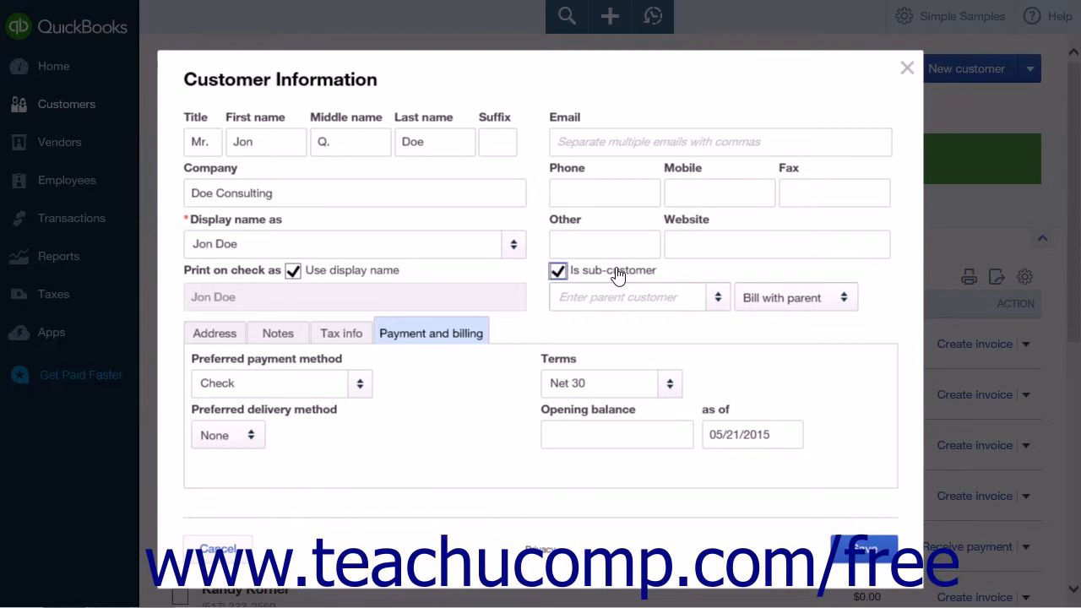
left_click(718, 301)
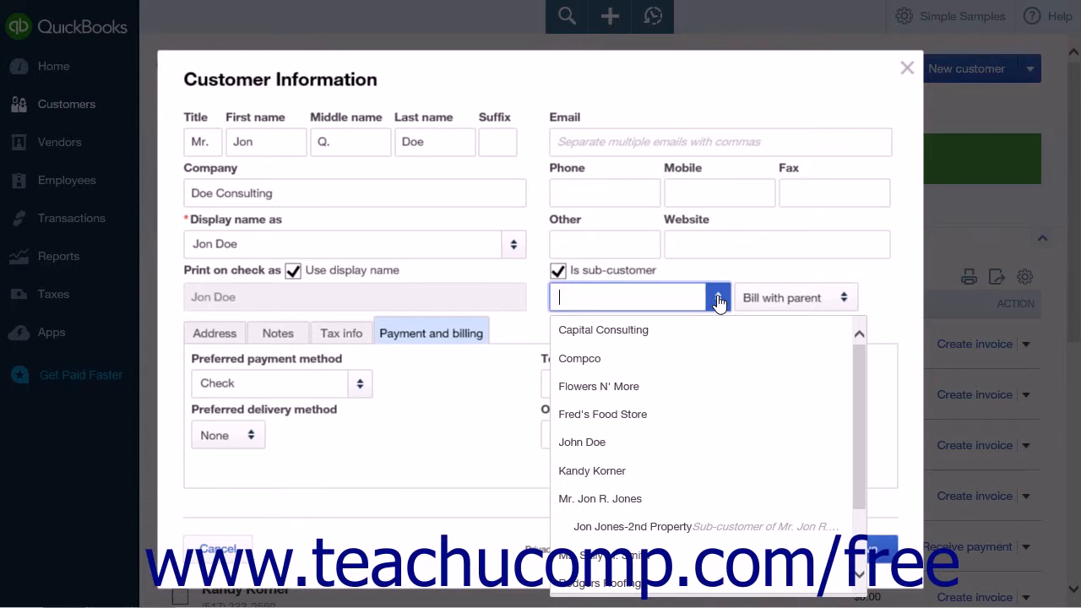
left_click(718, 301)
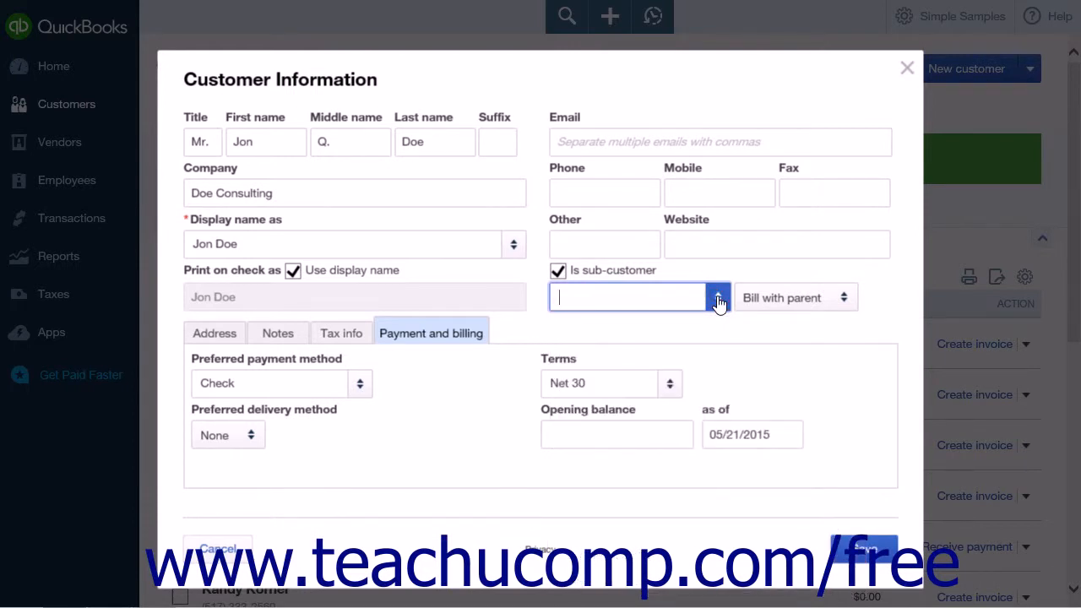
left_click(841, 304)
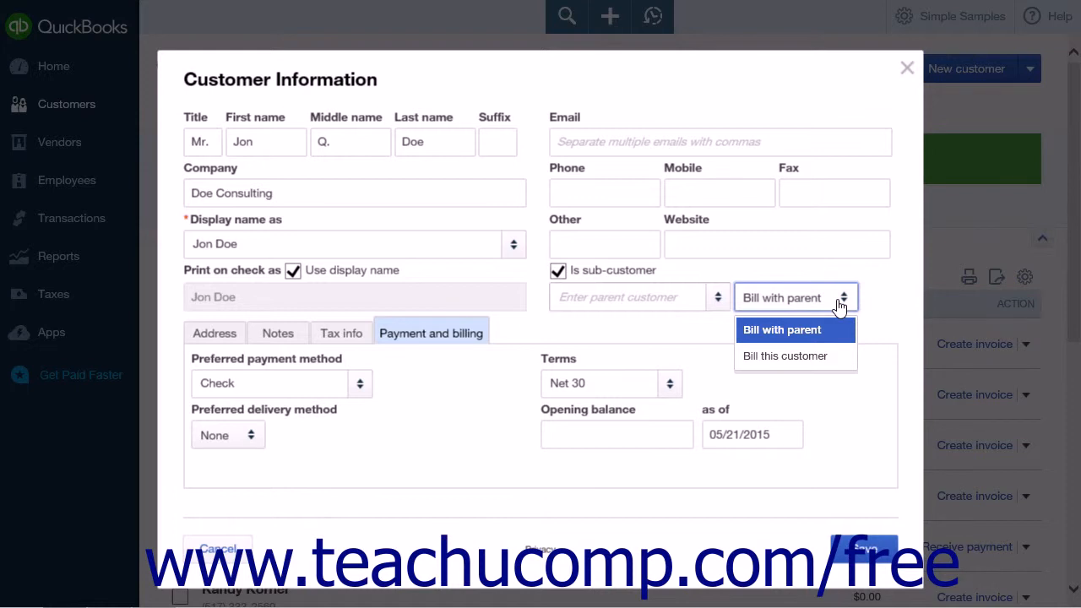
left_click(840, 304)
left_click(558, 271)
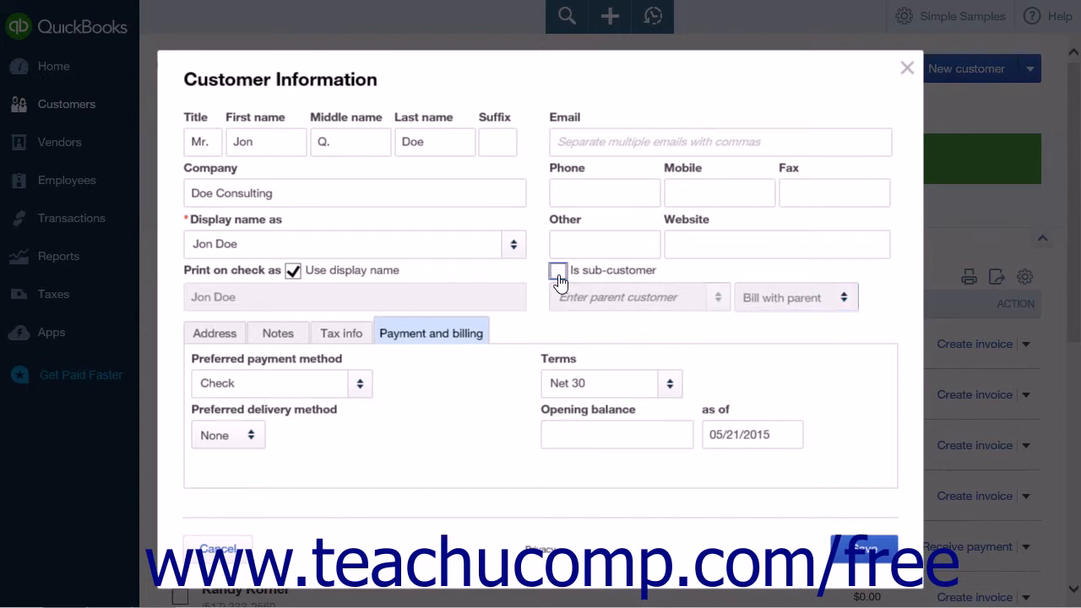
- Save the new customer record and return to the customer list
left_click(861, 553)
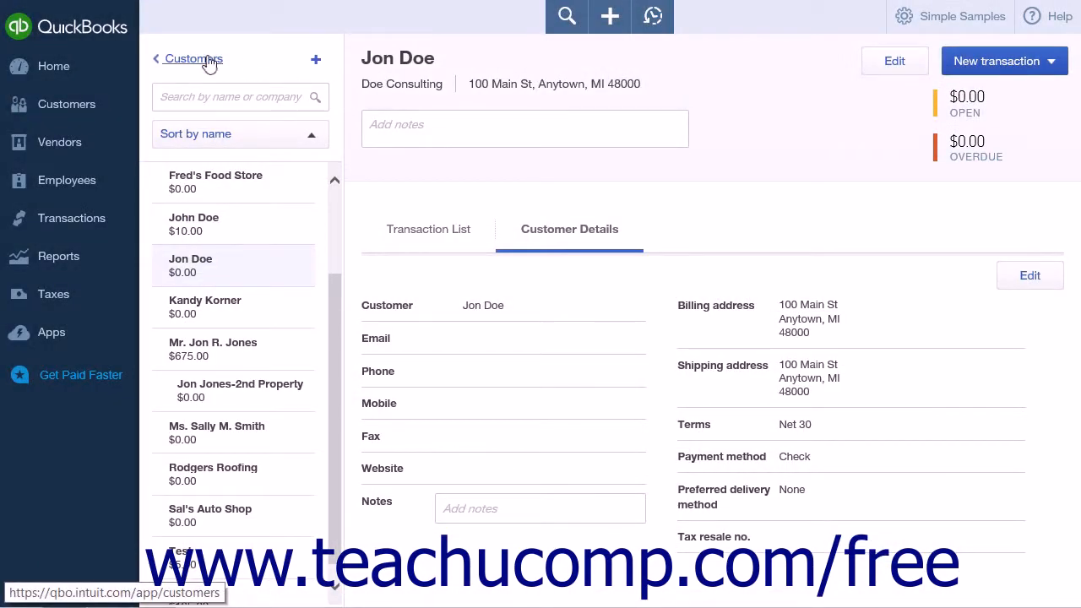
left_click(193, 59)
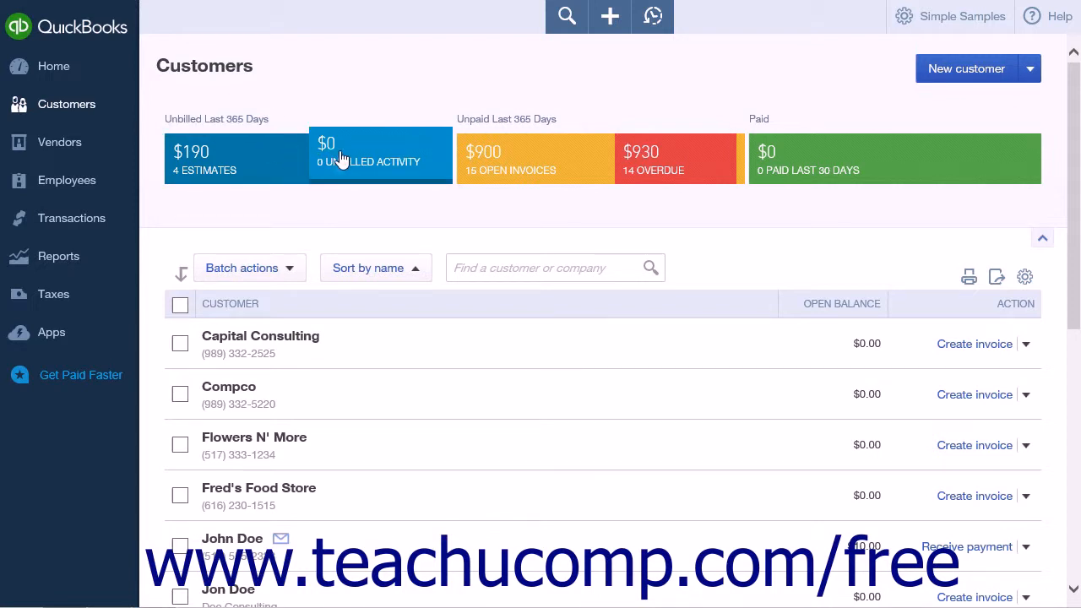
- Filter the customer list to open estimates and check the collapsible summary bar and the option to import customers
left_click(285, 175)
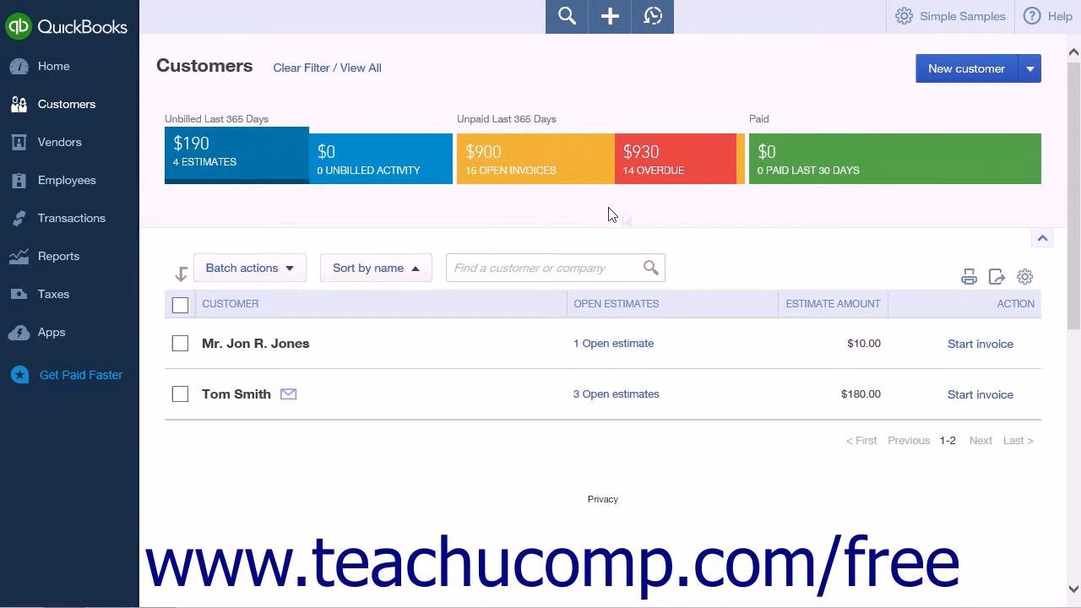
left_click(1044, 242)
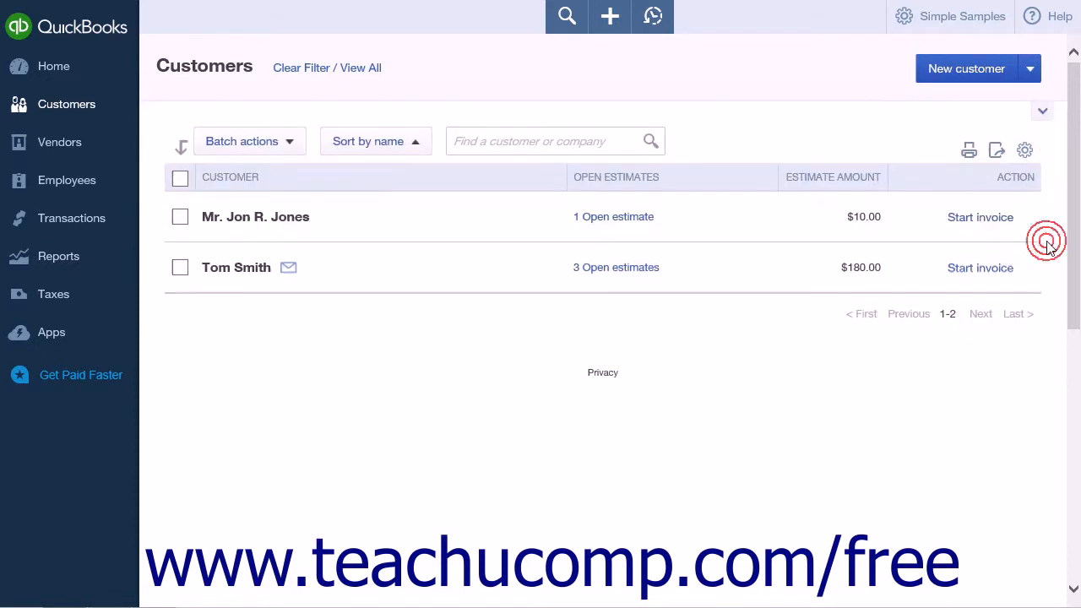
left_click(1044, 114)
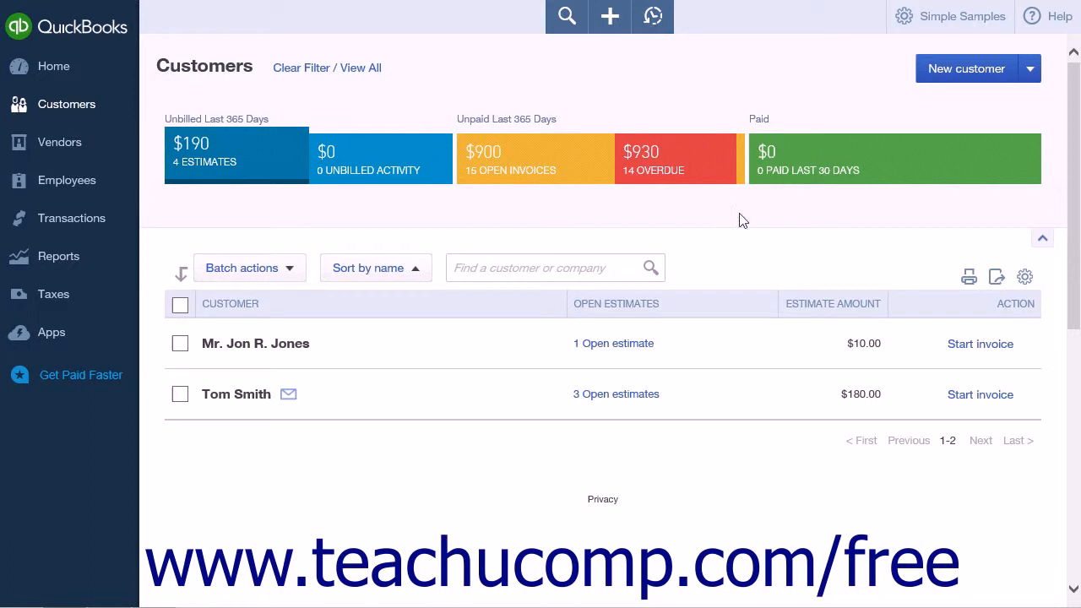
left_click(1031, 74)
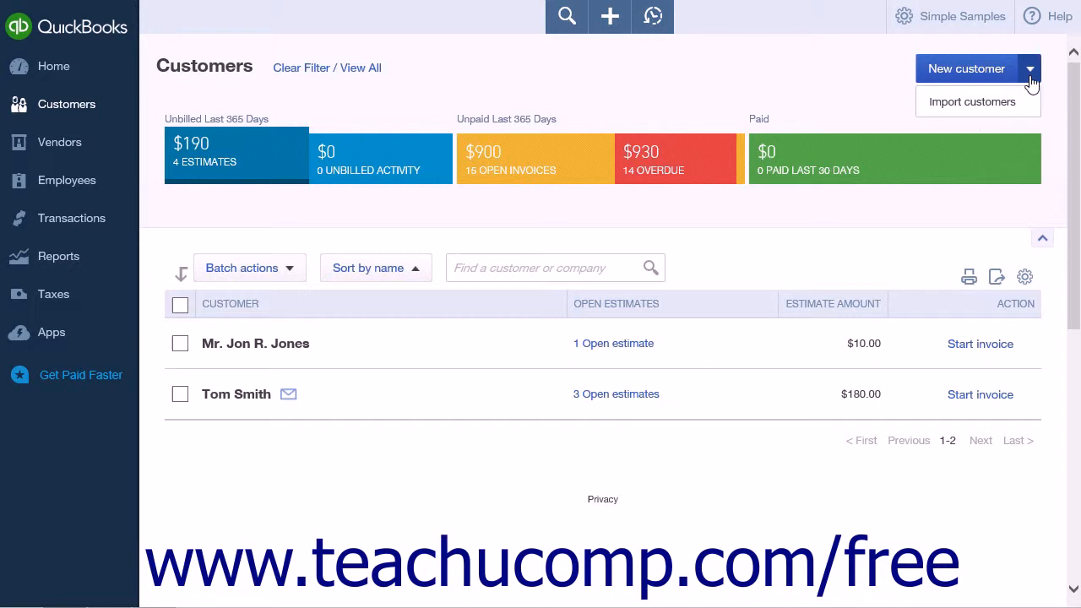
left_click(1031, 77)
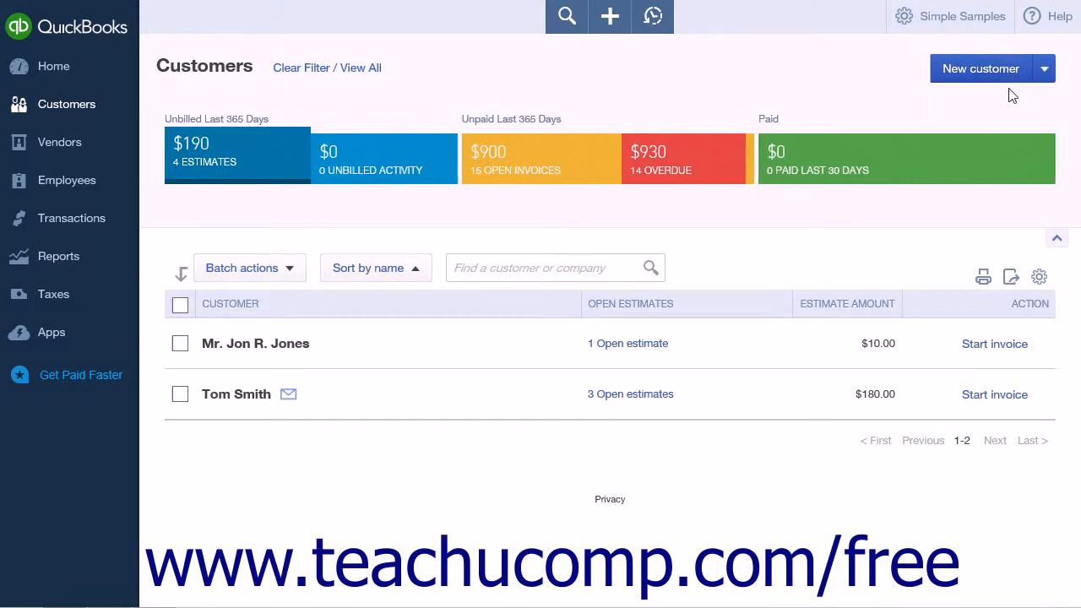
- Examine the batch actions available for the two customers with open estimates, leaving both customers unselected
left_click(180, 343)
left_click(180, 394)
left_click(289, 268)
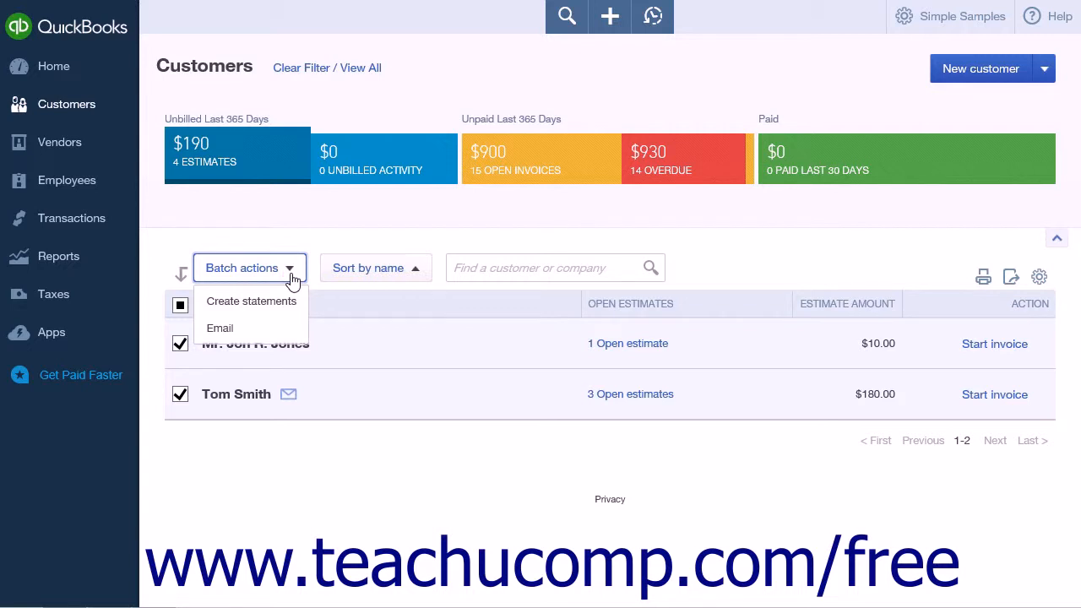
left_click(291, 277)
left_click(180, 344)
left_click(181, 394)
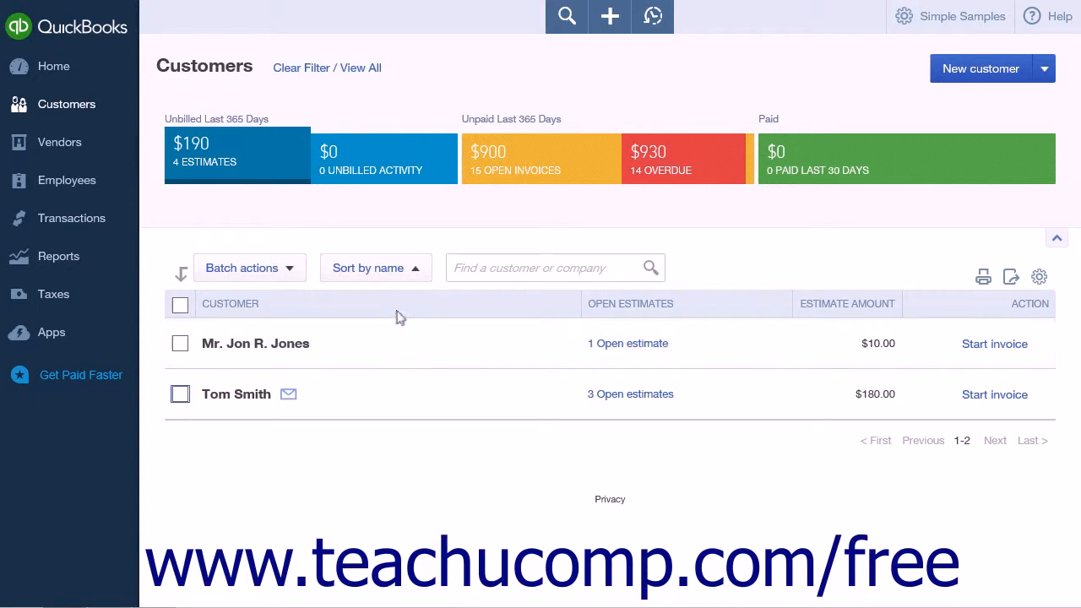
- Reverse the customer list's sort by name and clear the estimates filter to view all customers
left_click(416, 272)
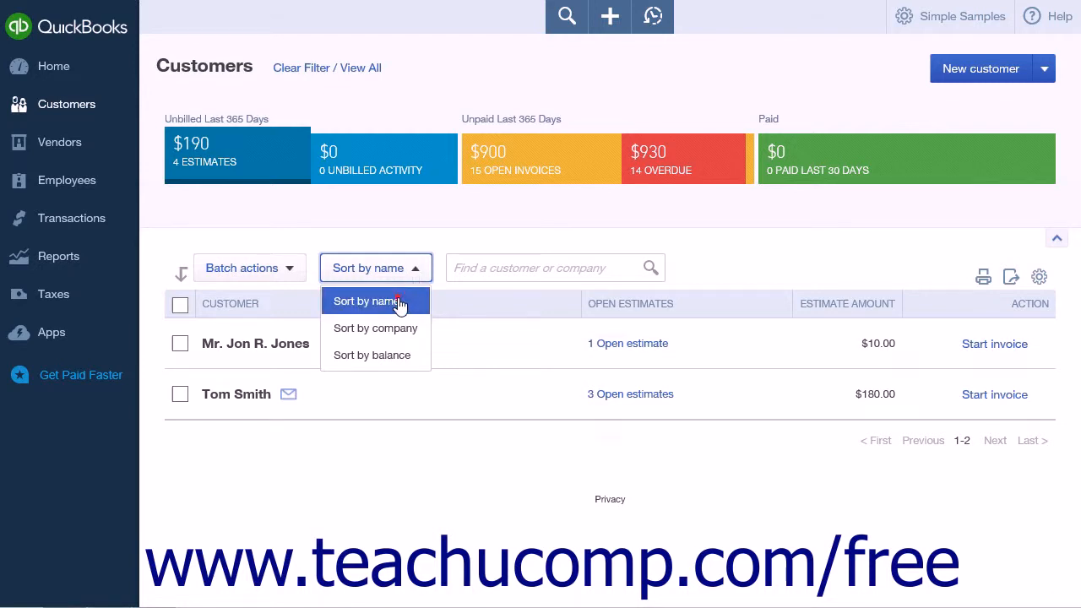
left_click(400, 302)
left_click(324, 74)
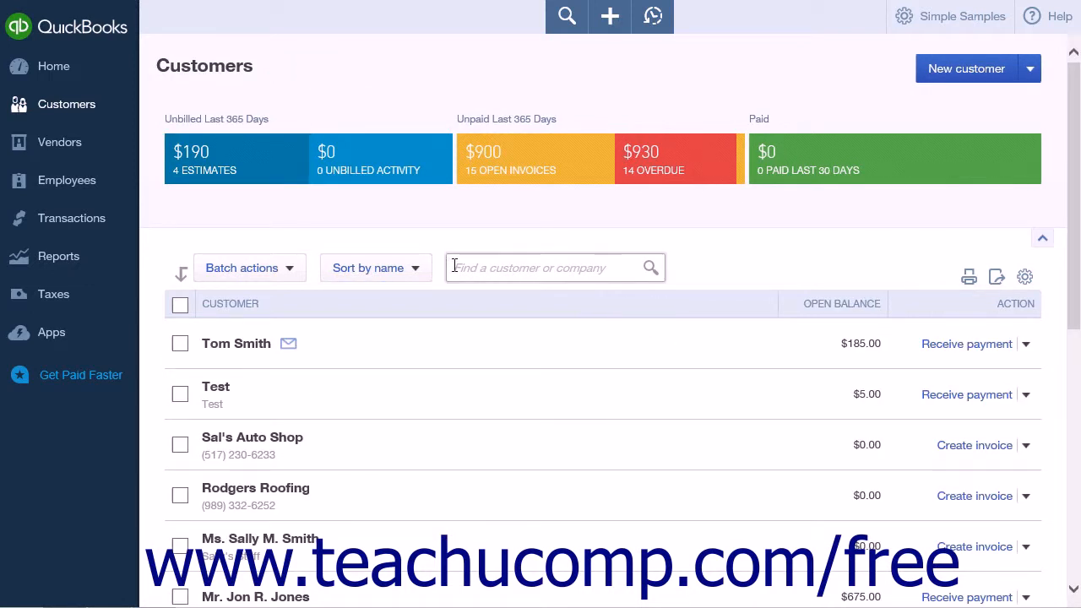
- Search the customer list for the new customer by name, and clear the search to list all customers
left_click(454, 266)
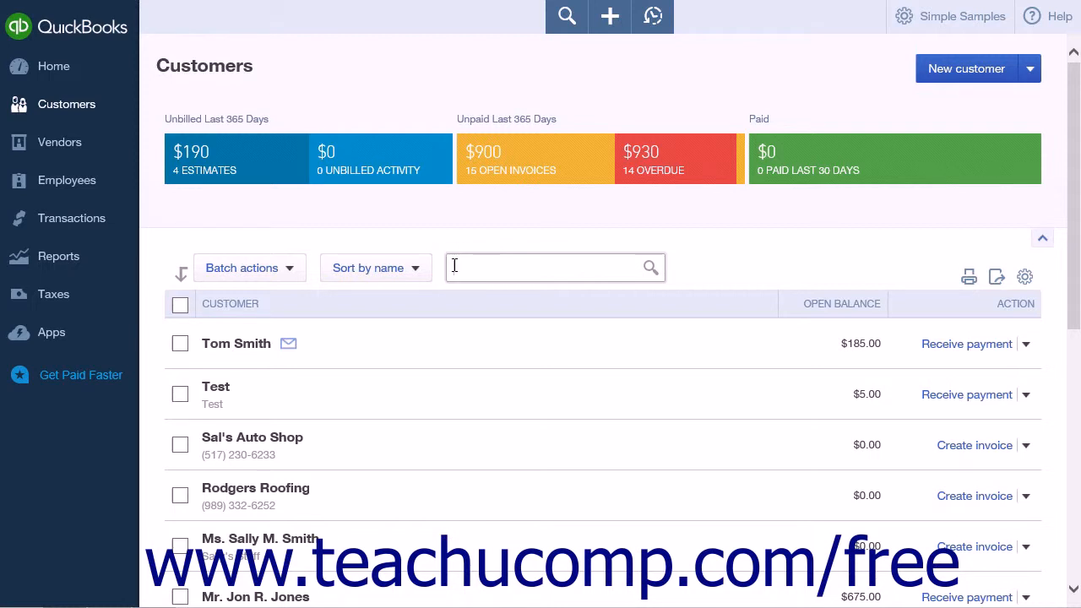
type("Jon Doe")
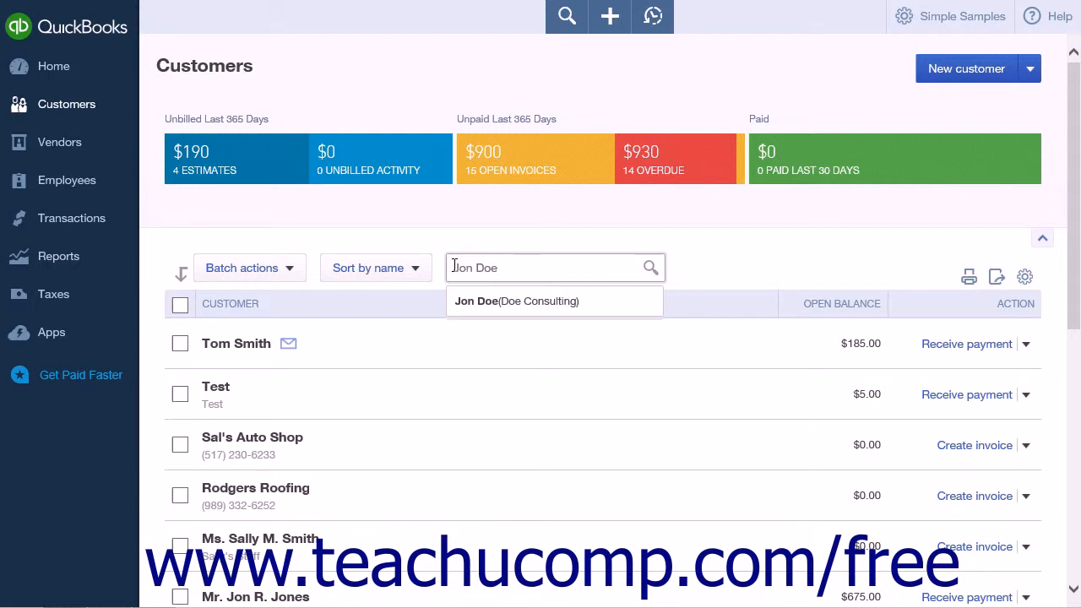
key("Return")
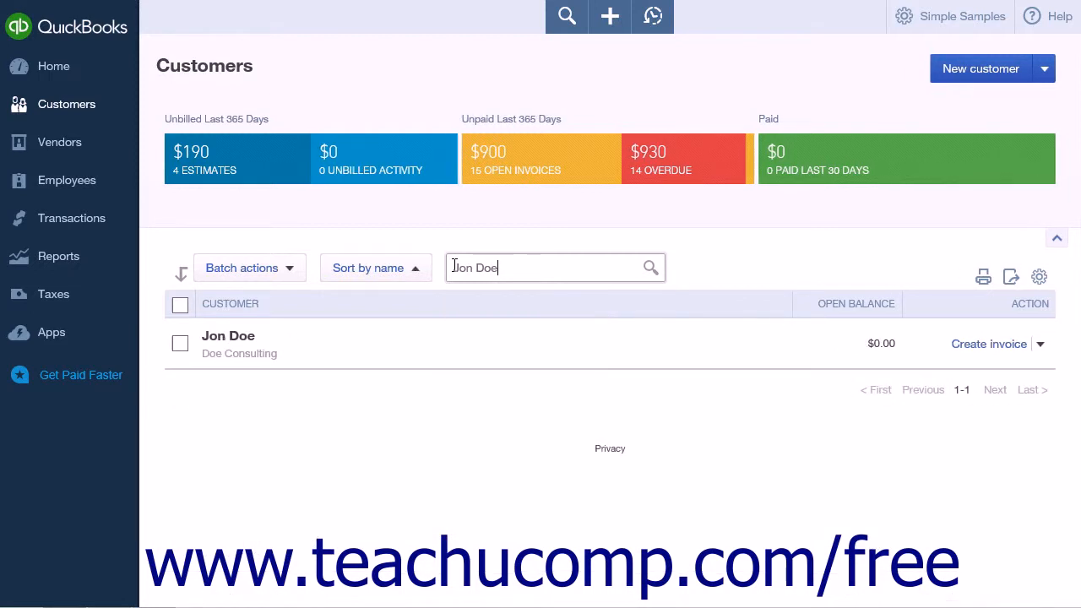
left_click_drag(519, 267, 444, 276)
key("BackSpace")
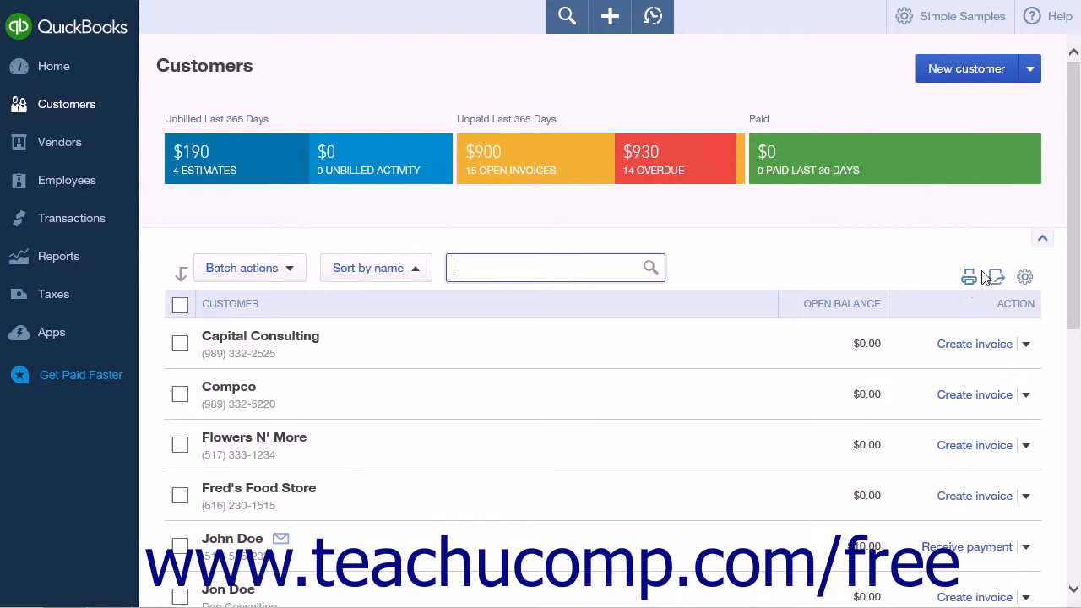
- Examine the customer list's display settings, previewing the Address and Email columns and the rows-per-page choices, and keep 150 rows
left_click(1027, 278)
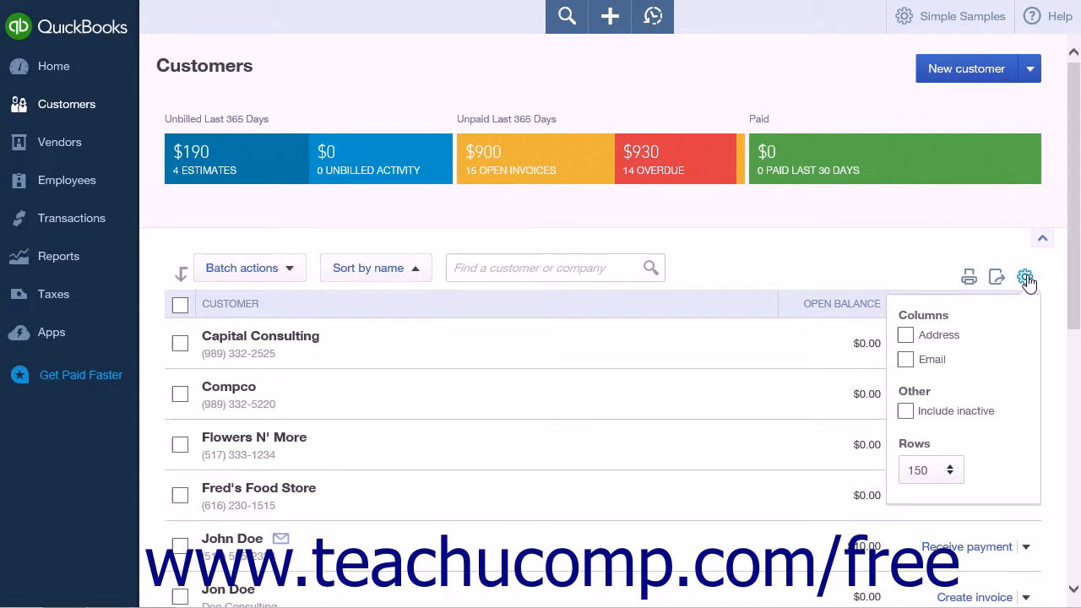
left_click(943, 348)
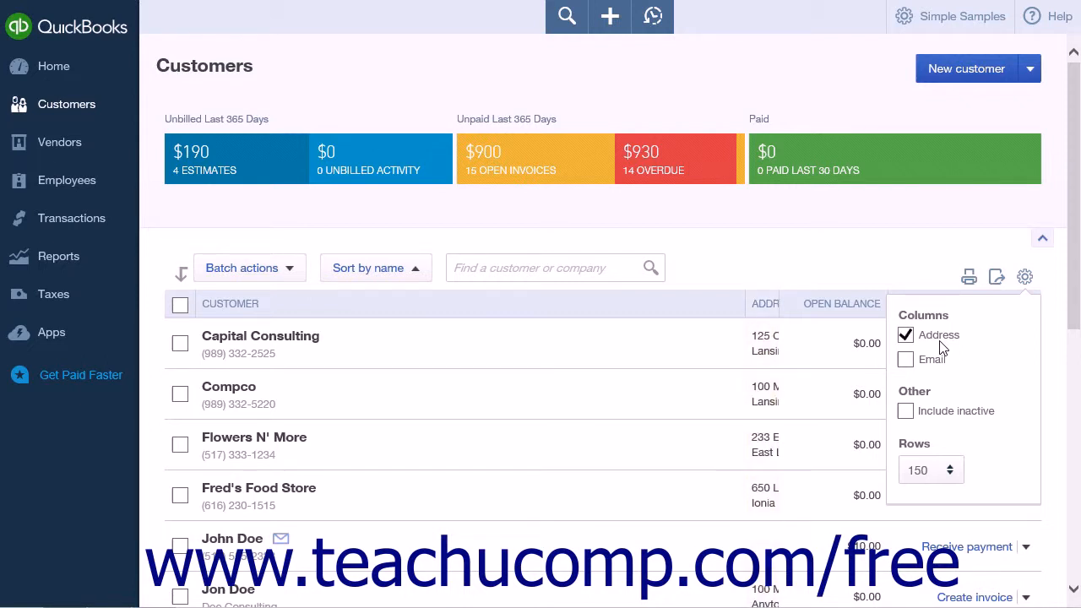
left_click(940, 360)
left_click(941, 360)
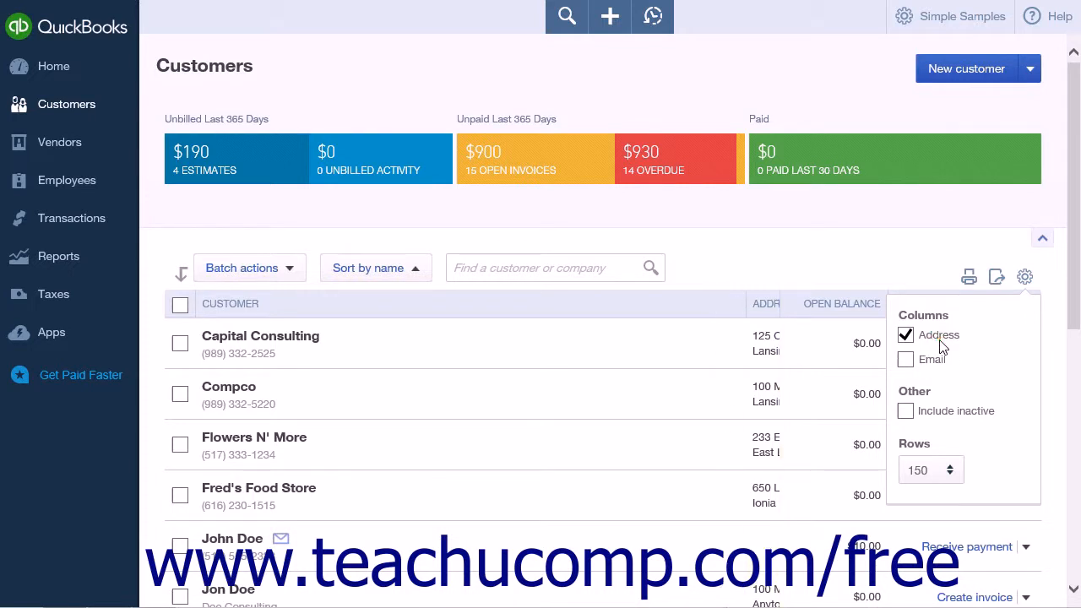
left_click(939, 337)
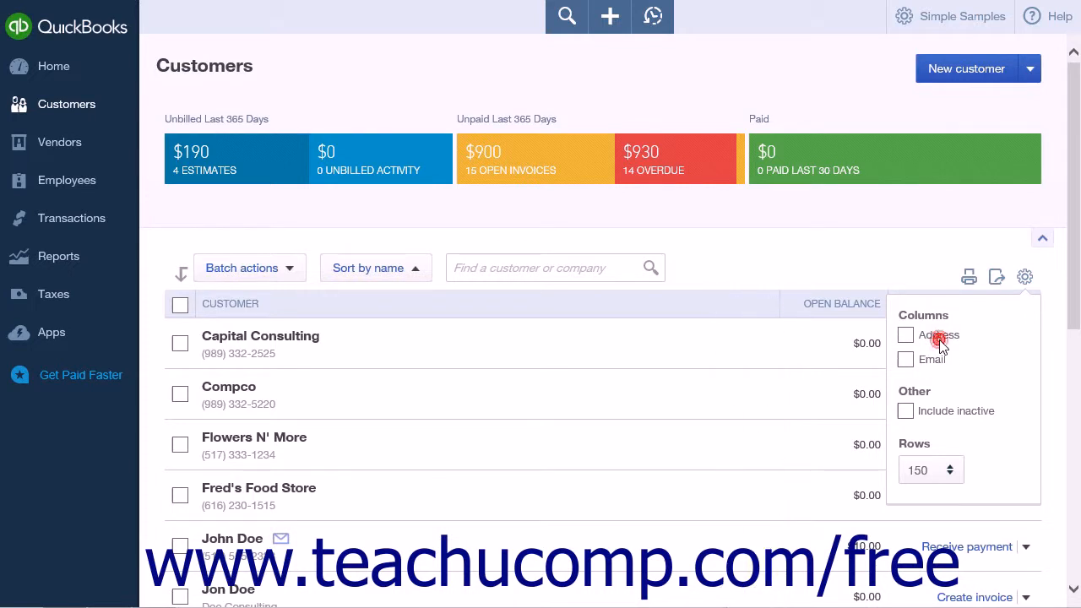
left_click(948, 478)
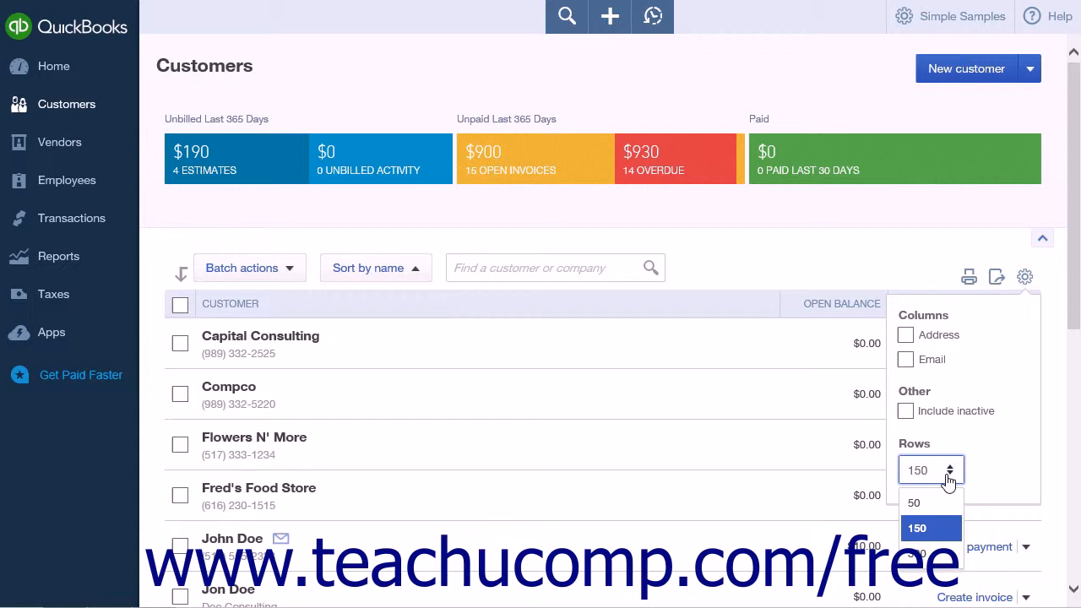
left_click(948, 478)
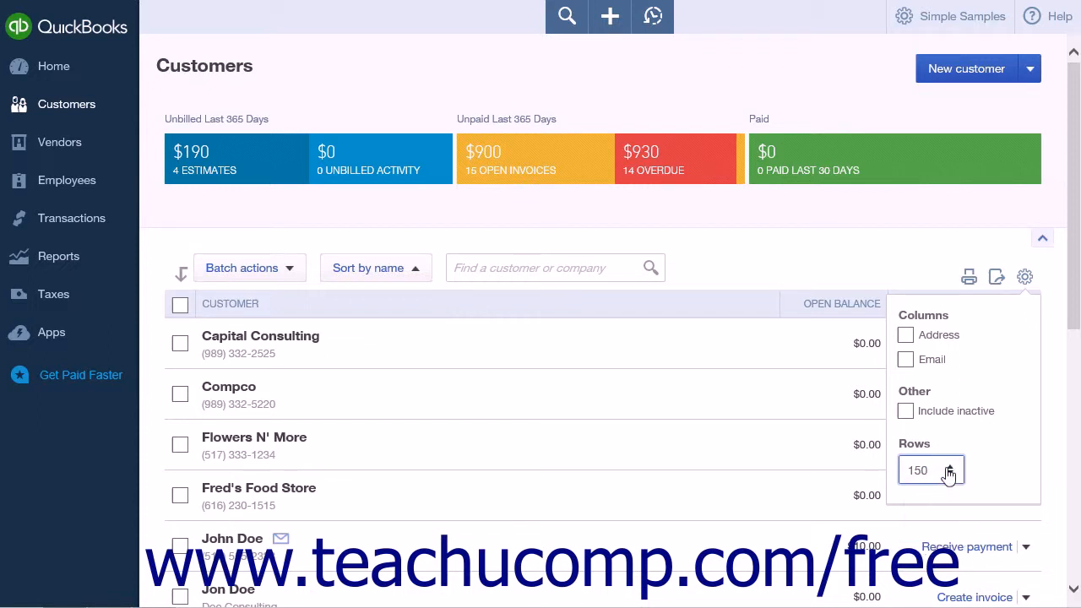
left_click(1026, 279)
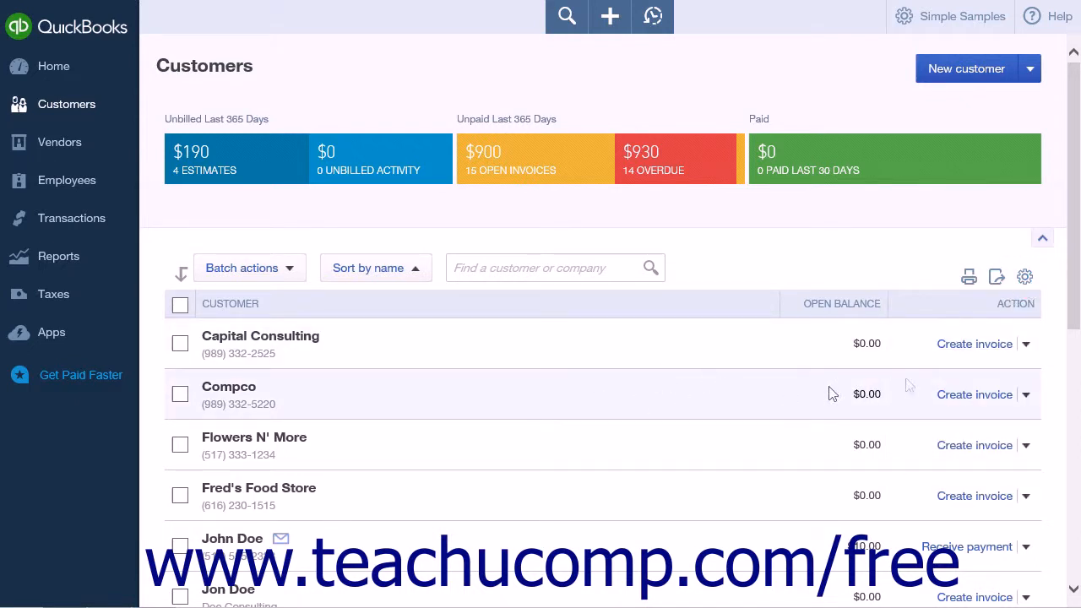
- Try to make Capital Consulting inactive using its row actions in the customer list, and decline the confirmation
left_click(1025, 346)
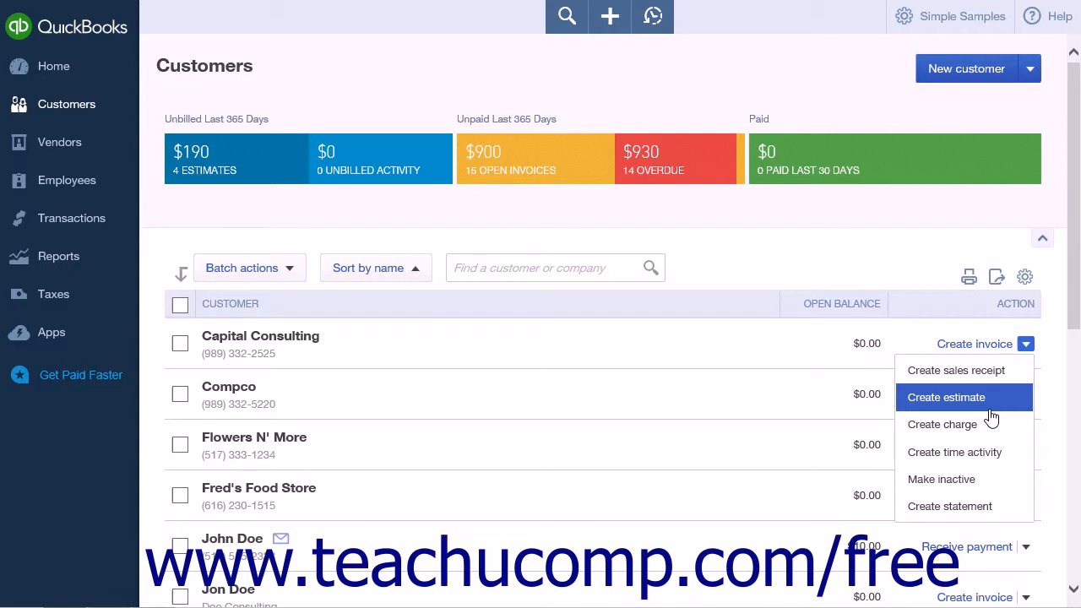
left_click(969, 485)
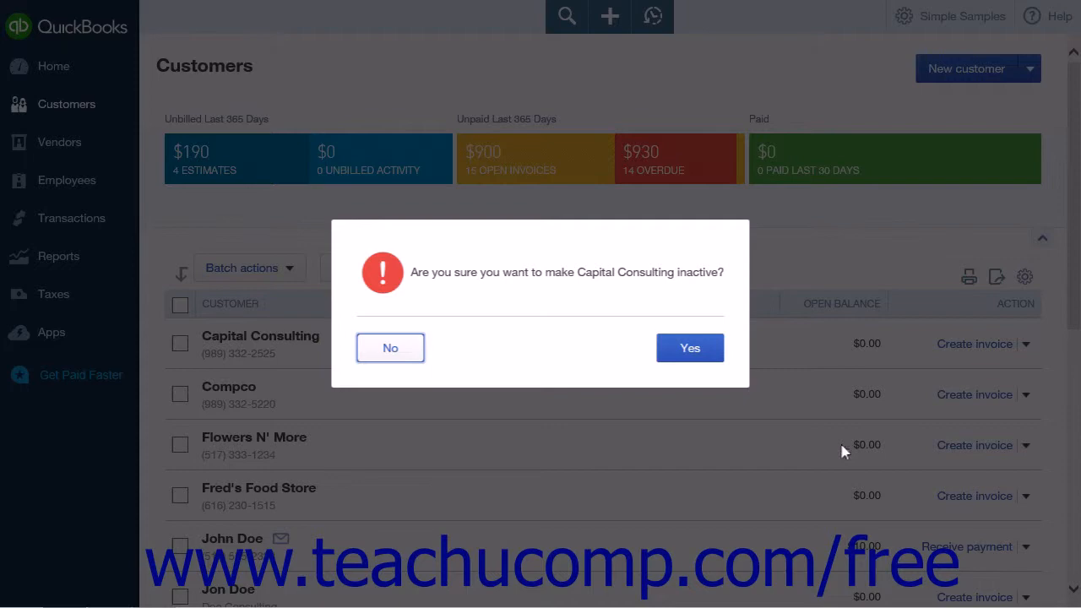
left_click(406, 362)
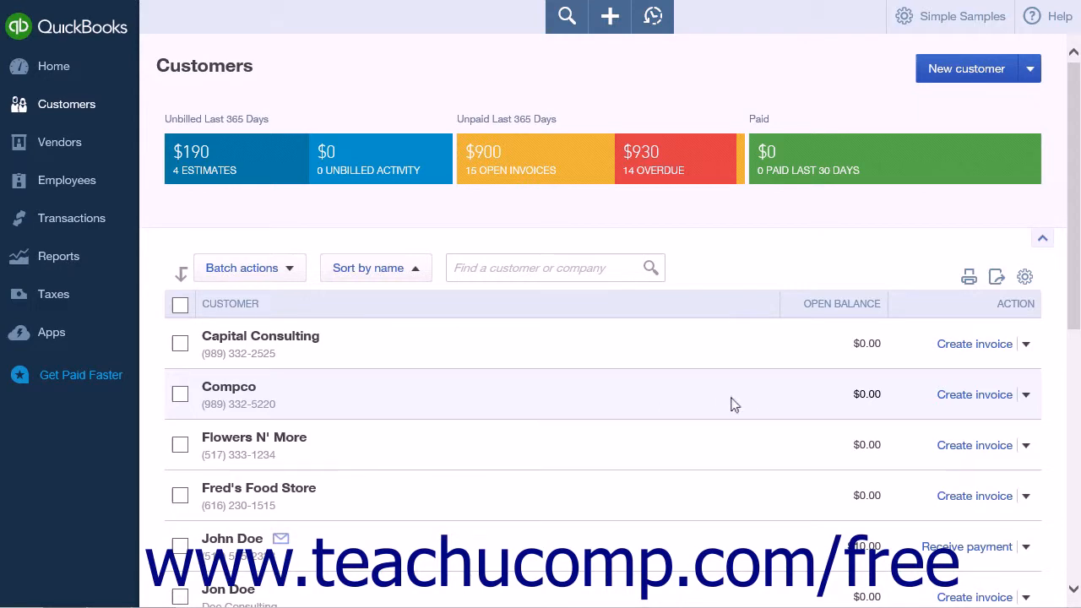
- Open Capital Consulting's record and examine its customer details, editable customer information and transaction list without changing anything
left_click(621, 356)
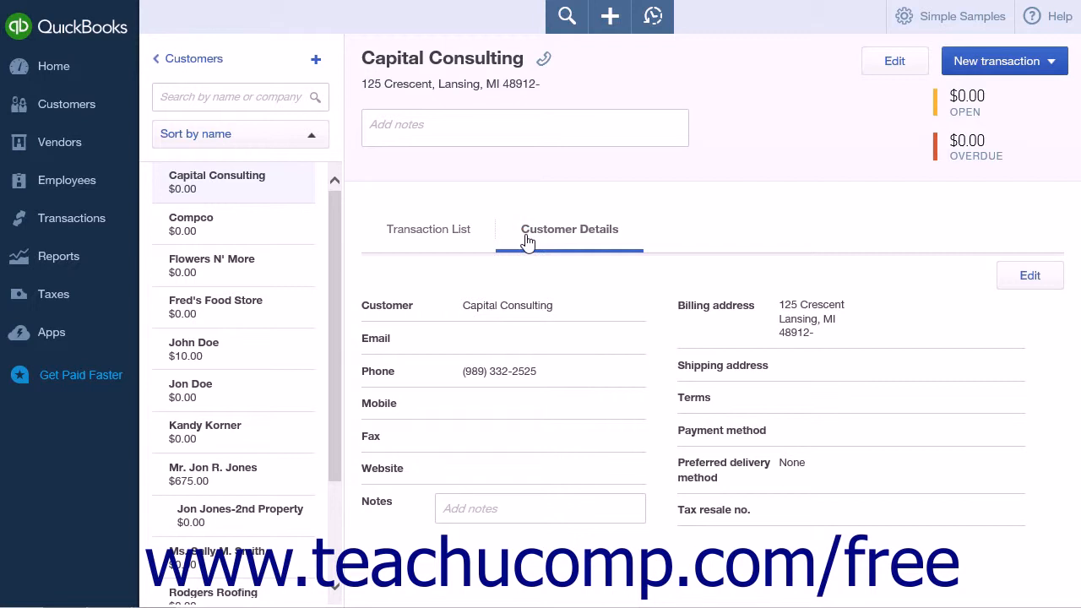
left_click(1029, 277)
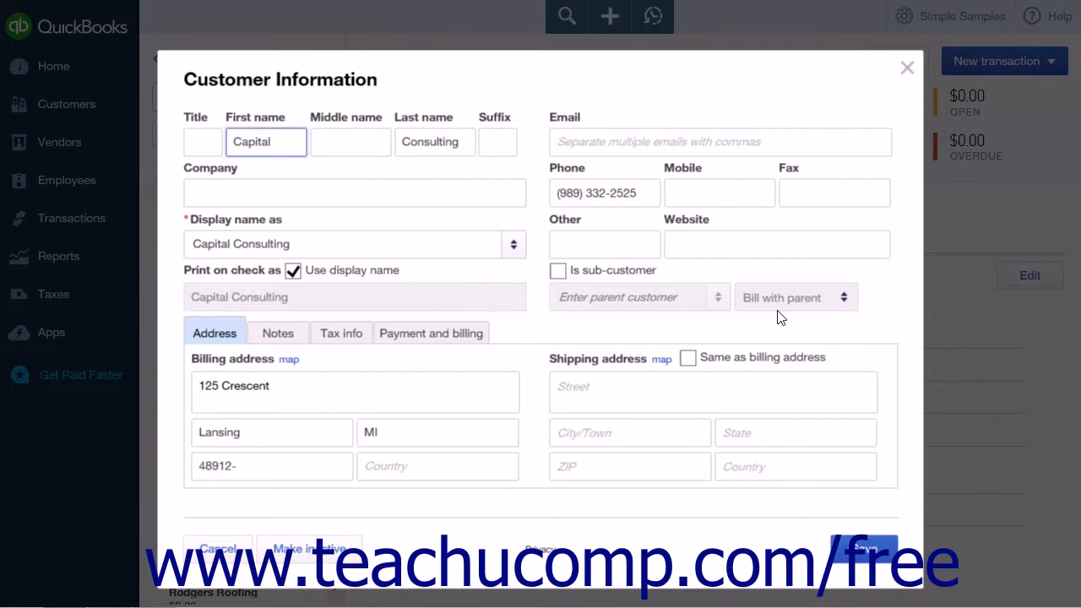
left_click(229, 547)
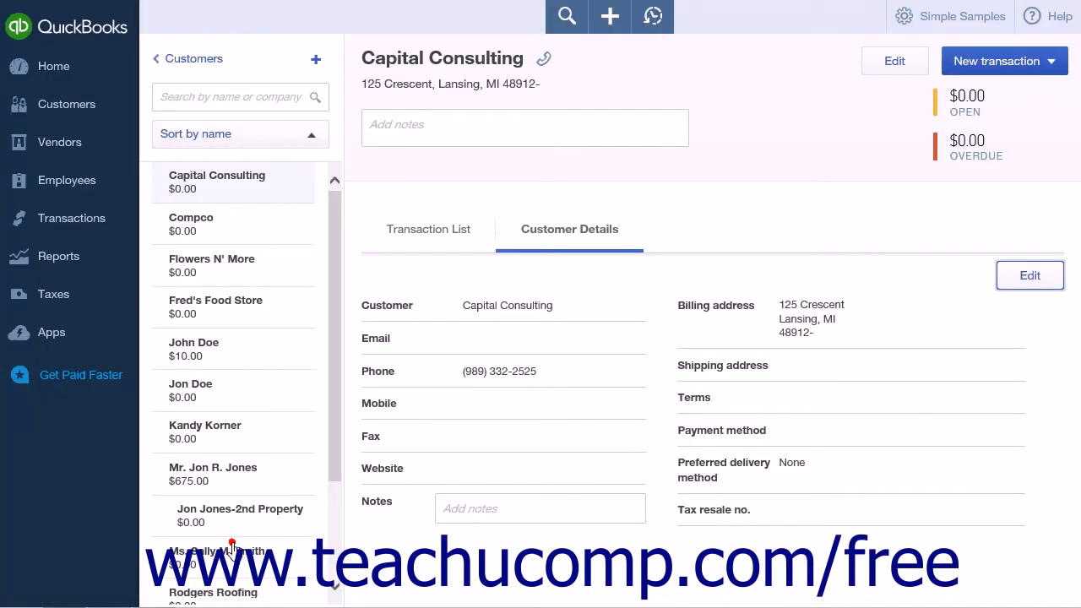
left_click(456, 236)
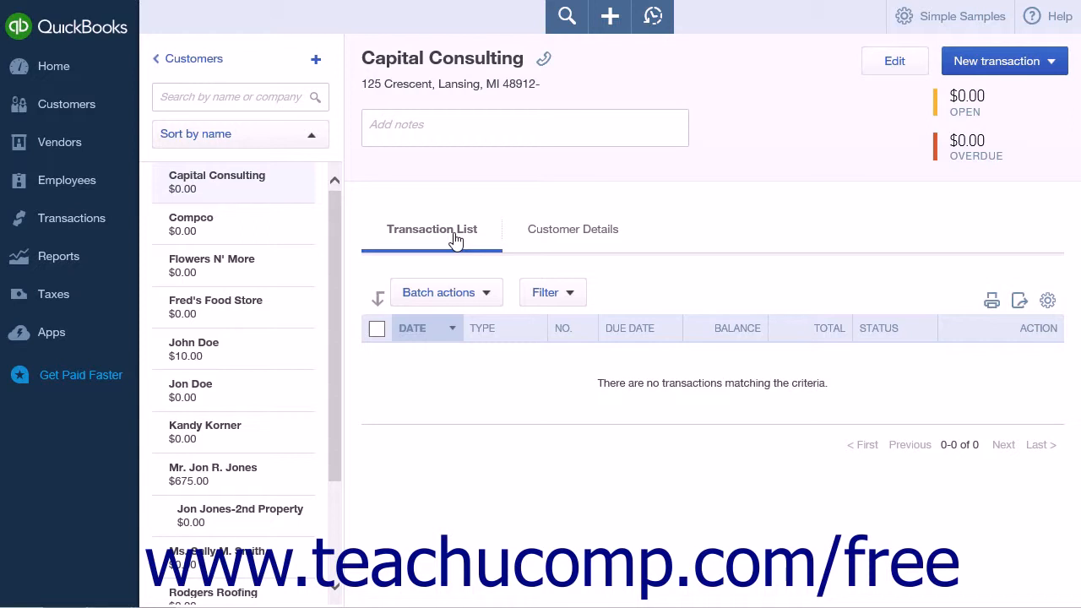
left_click(547, 244)
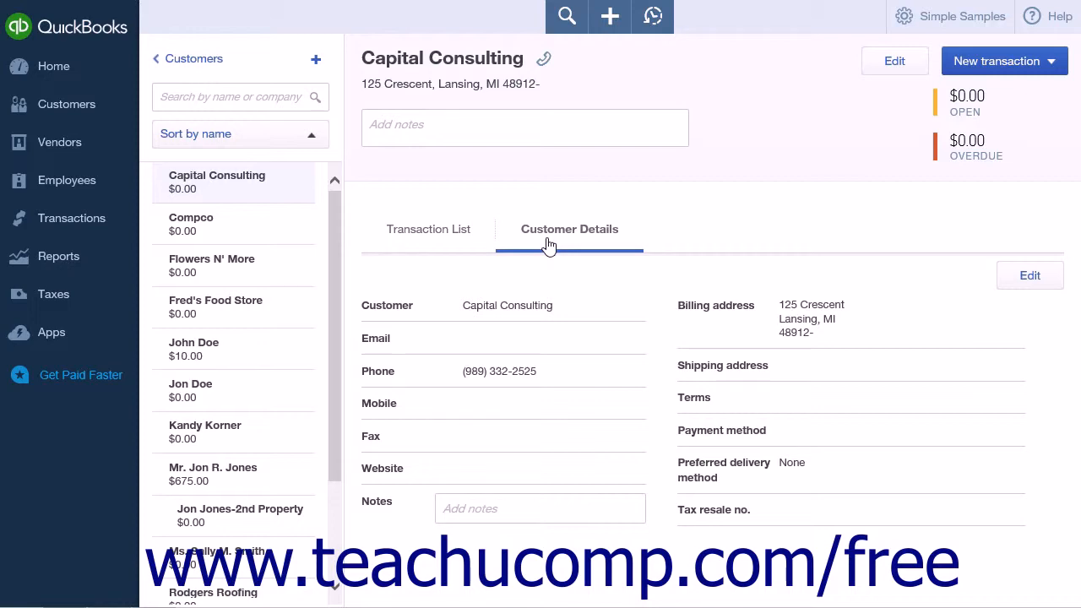
- Make Capital Consulting inactive from its customer information form, and return to the full customer list
left_click(1029, 277)
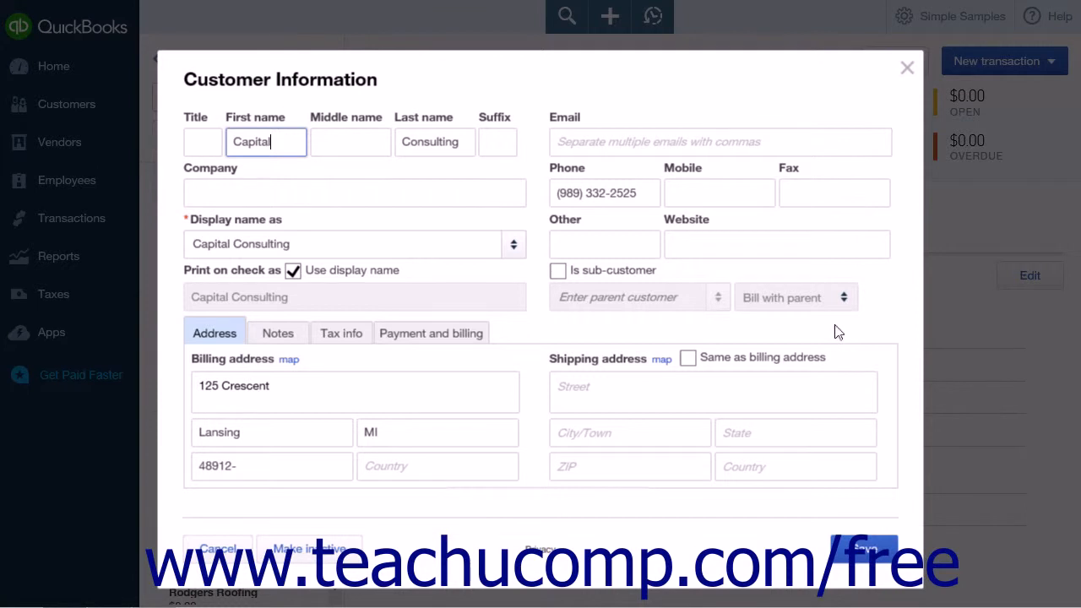
left_click(309, 550)
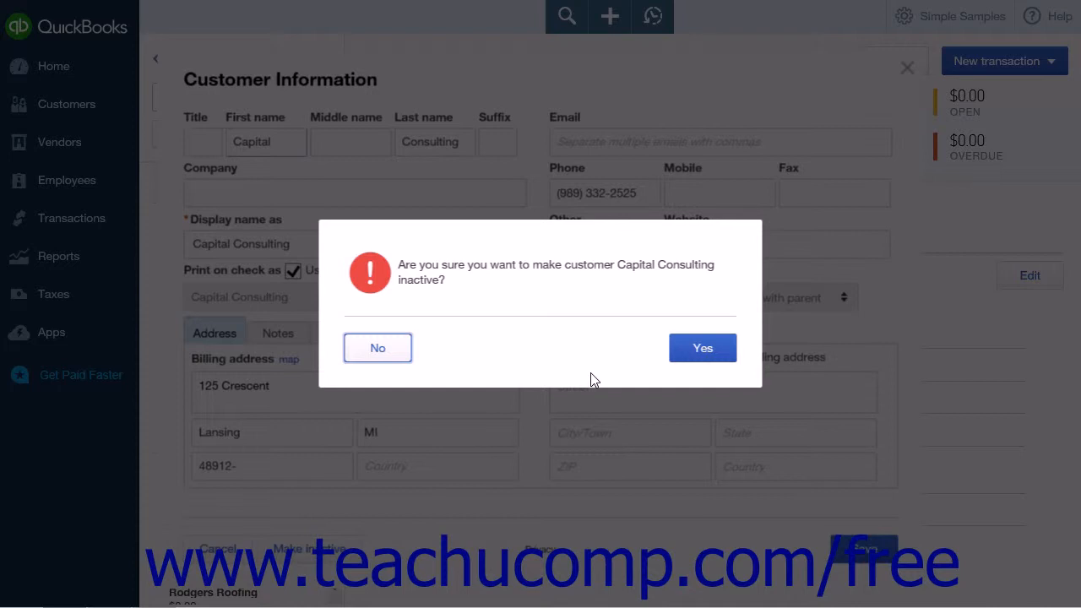
left_click(404, 354)
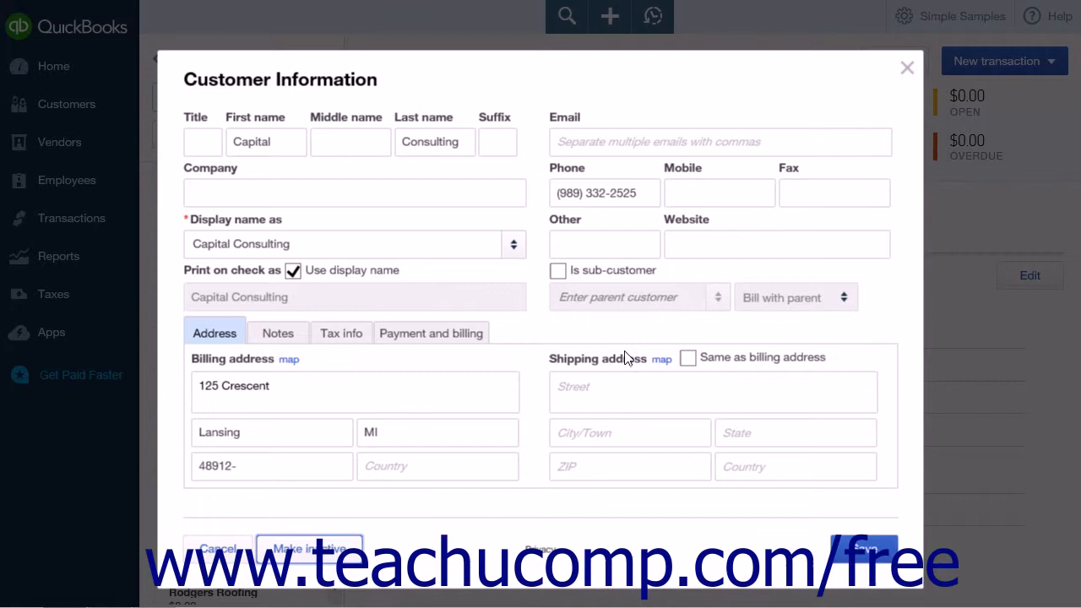
left_click(309, 548)
left_click(709, 441)
left_click(788, 42)
left_click(207, 59)
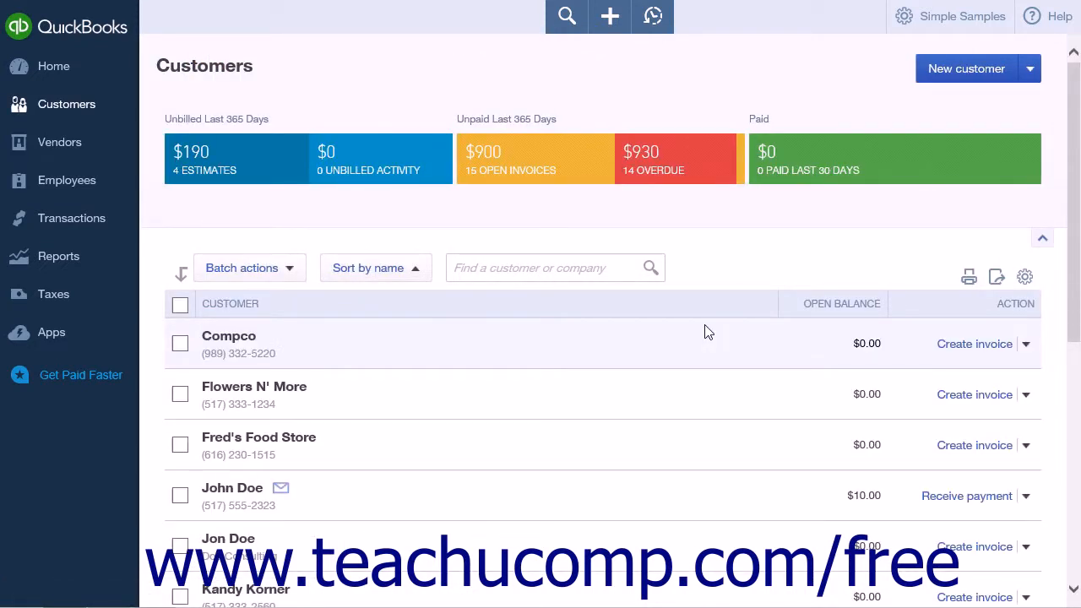
- Include inactive customers in the customer list, and make Capital Consulting active again
left_click(1024, 279)
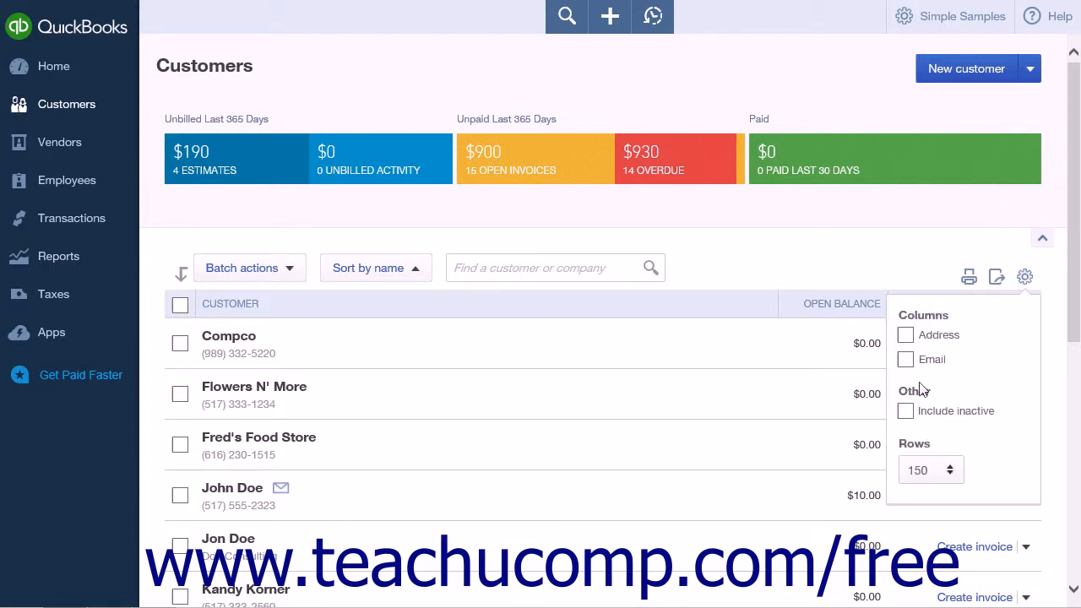
left_click(906, 412)
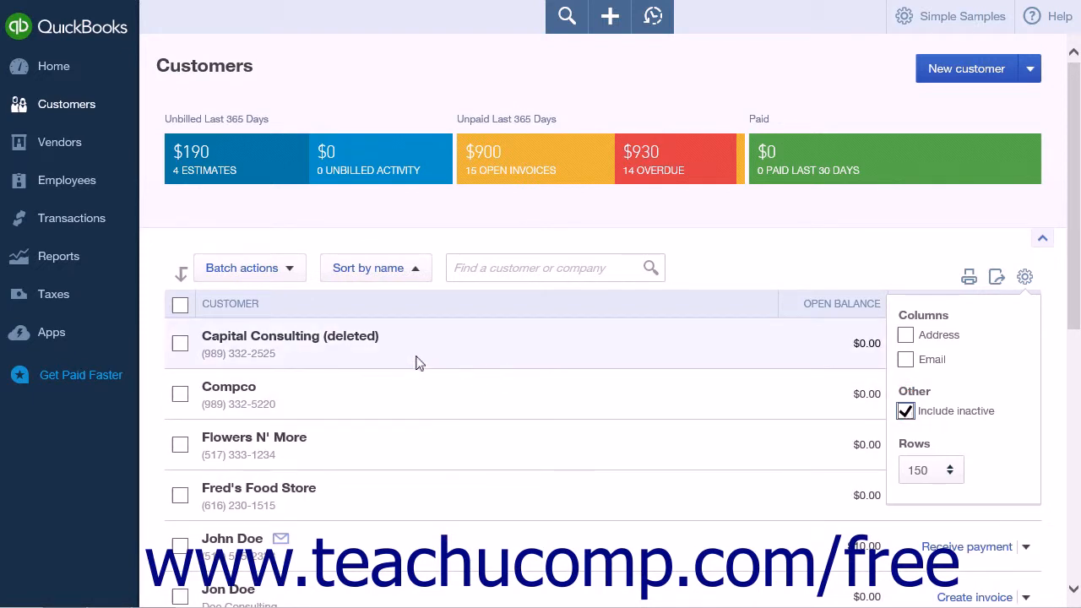
left_click(416, 348)
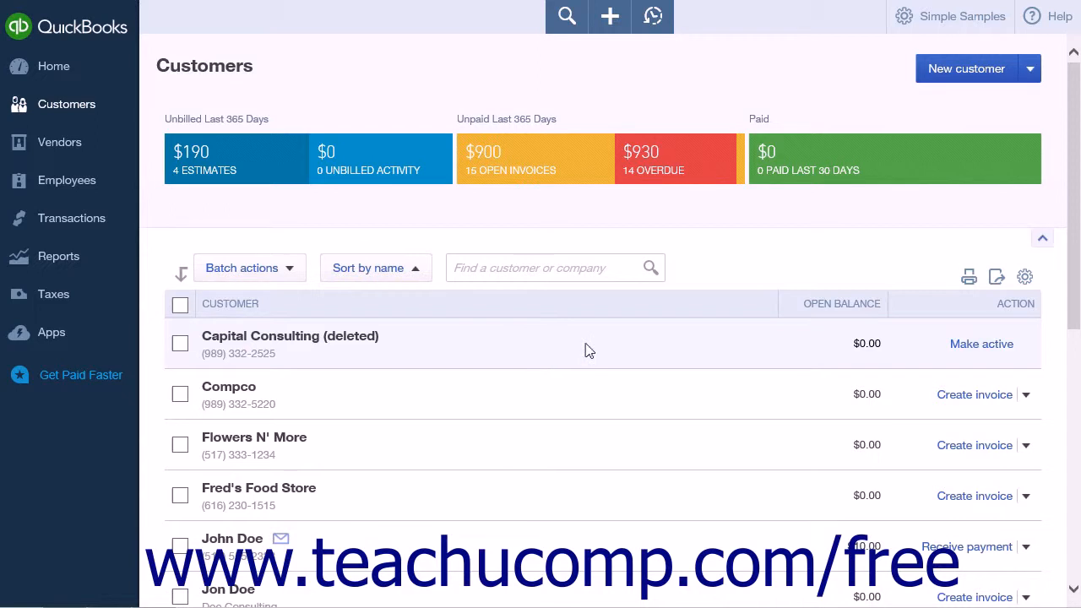
left_click(975, 346)
left_click(798, 49)
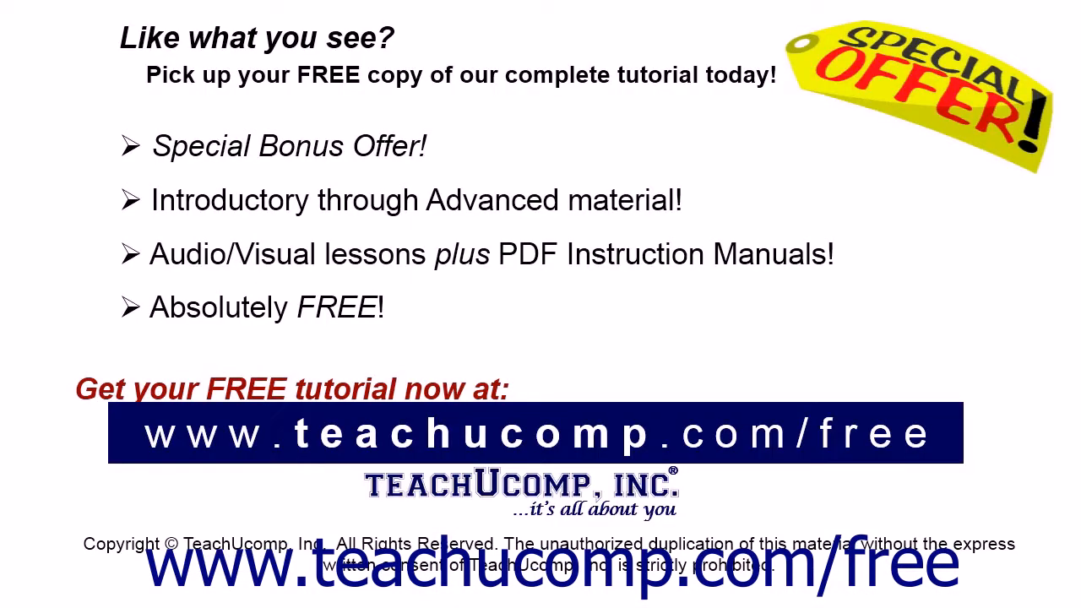